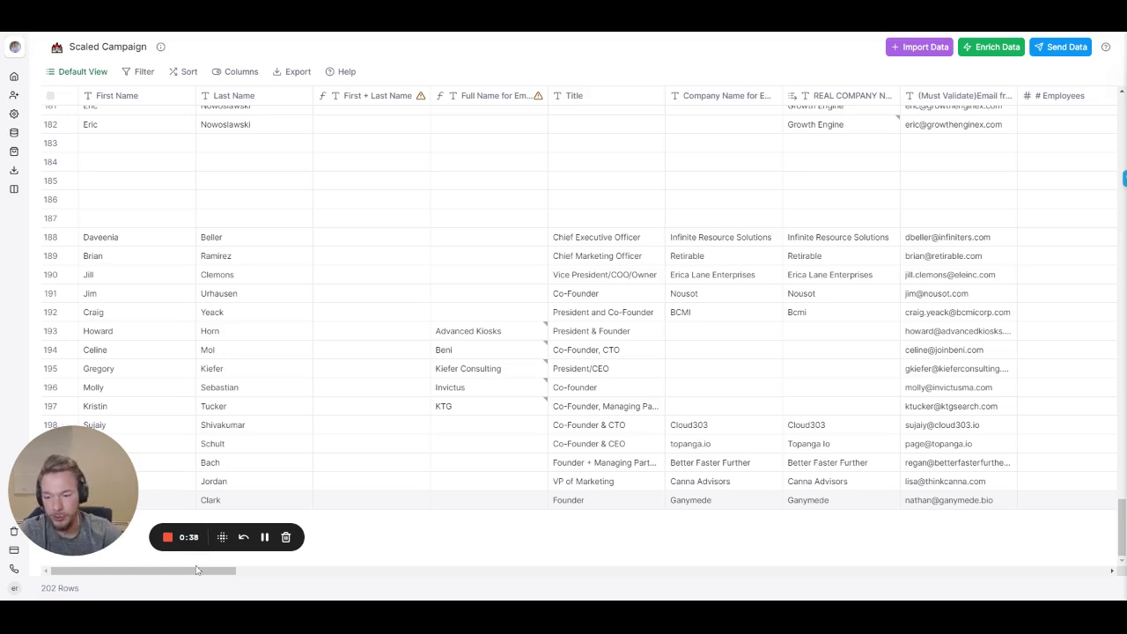
- Examine the lead table's contact, company, location and email verification columns, starting from the first row
scroll(214, 337, "up", 10)
scroll(214, 338, "up", 5)
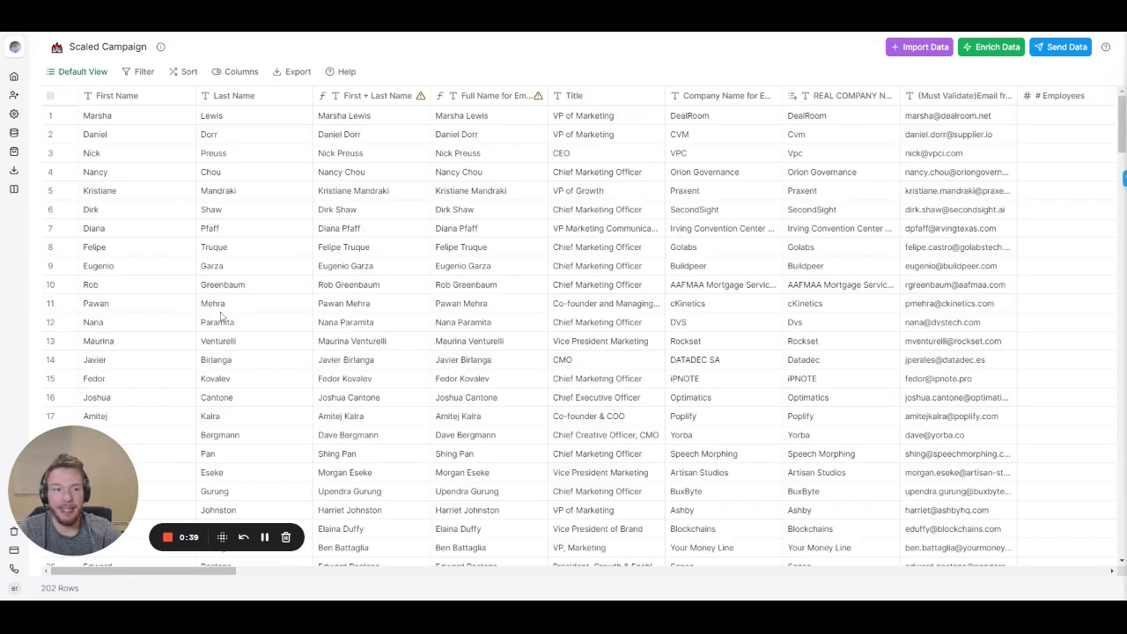
mouse_move(218, 573)
left_mouse_down()
mouse_move(234, 573)
mouse_move(218, 573)
left_mouse_up()
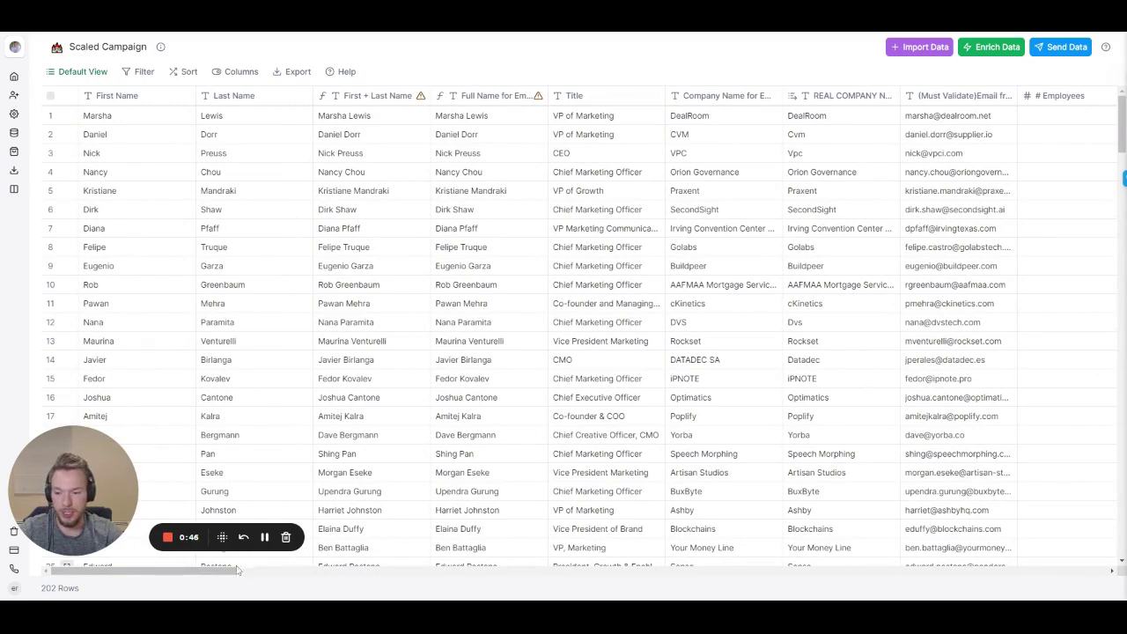
left_click_drag(231, 571, 386, 592)
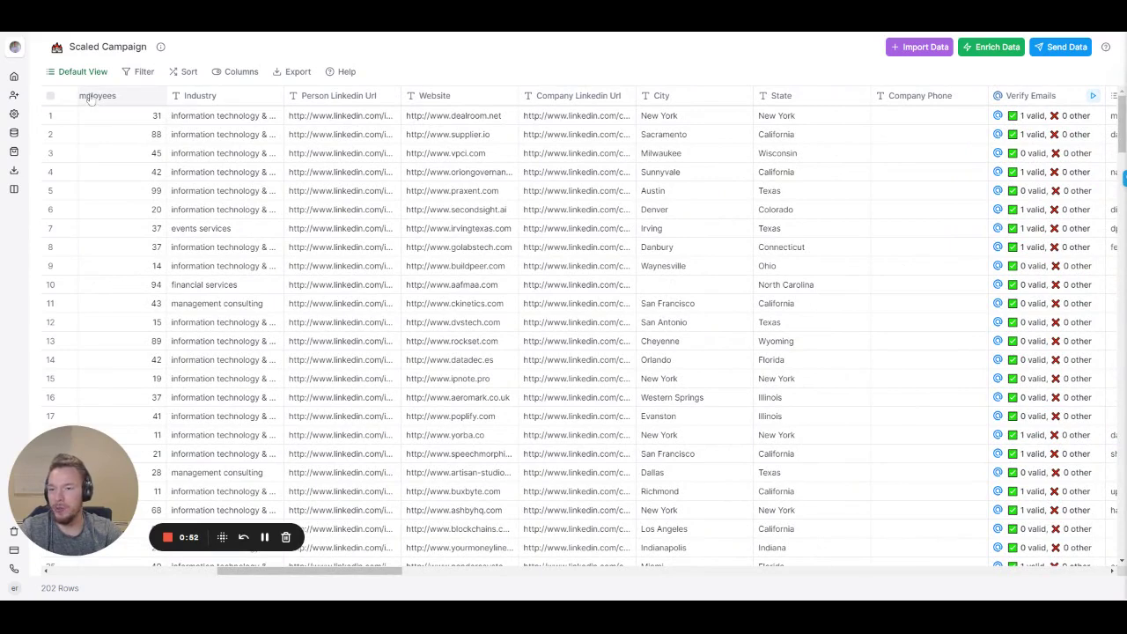
scroll(599, 250, "right", 2)
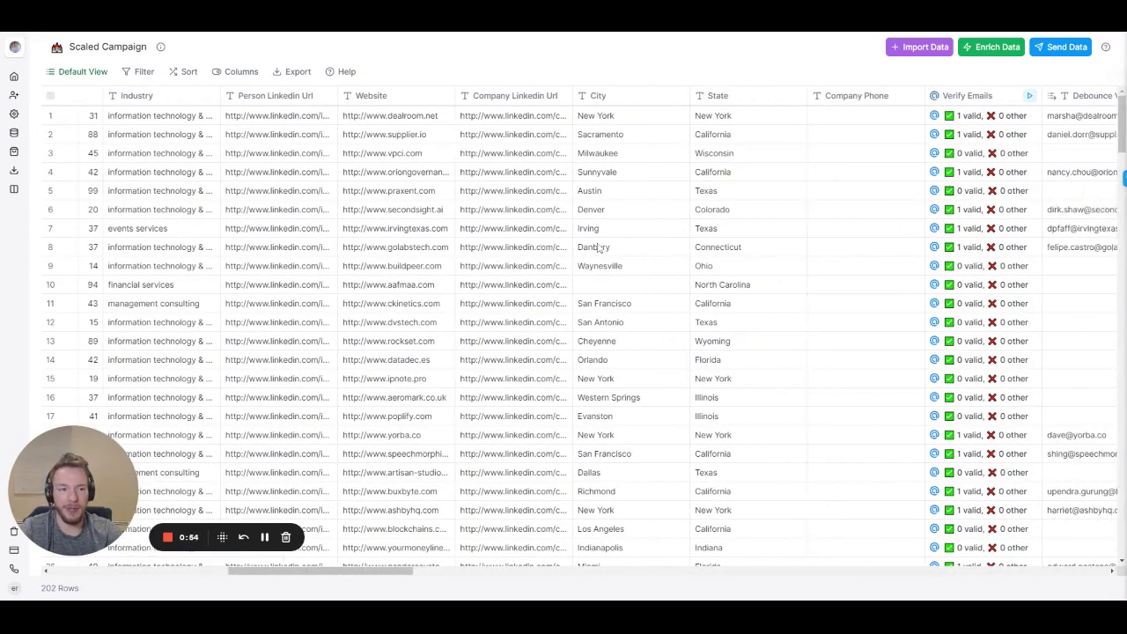
scroll(599, 249, "right", 10)
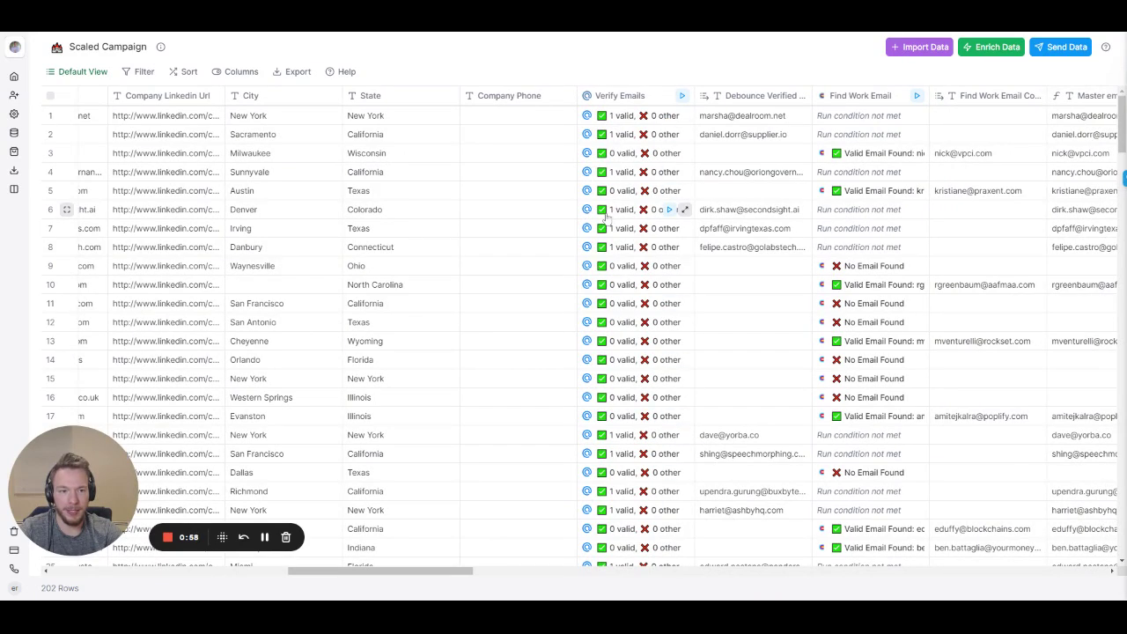
scroll(606, 218, "right", 8)
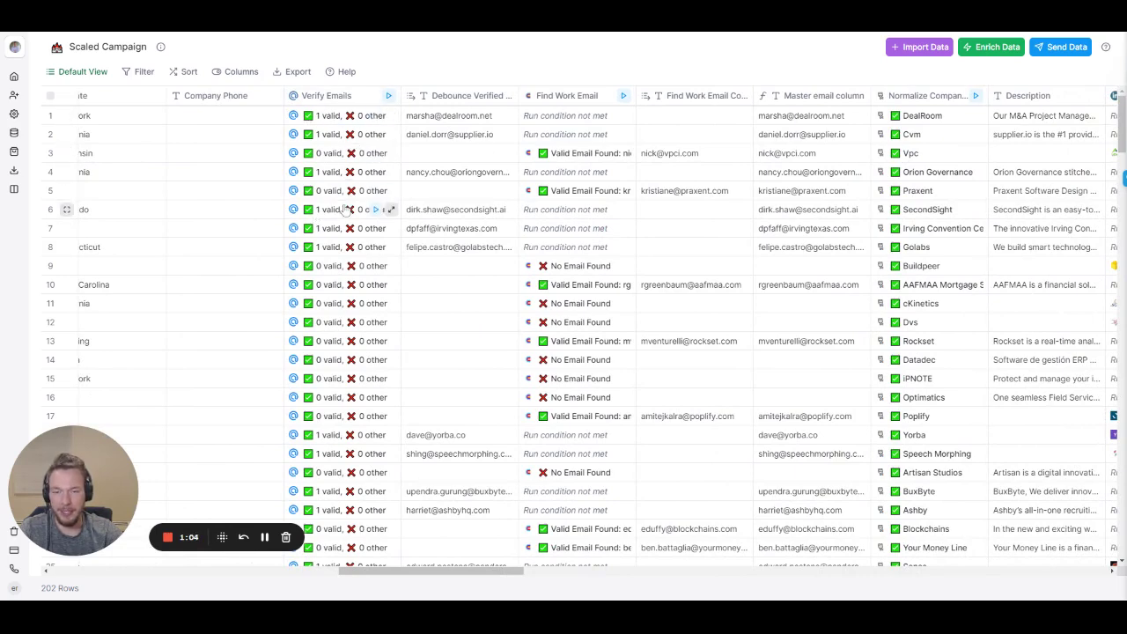
scroll(414, 225, "right", 10)
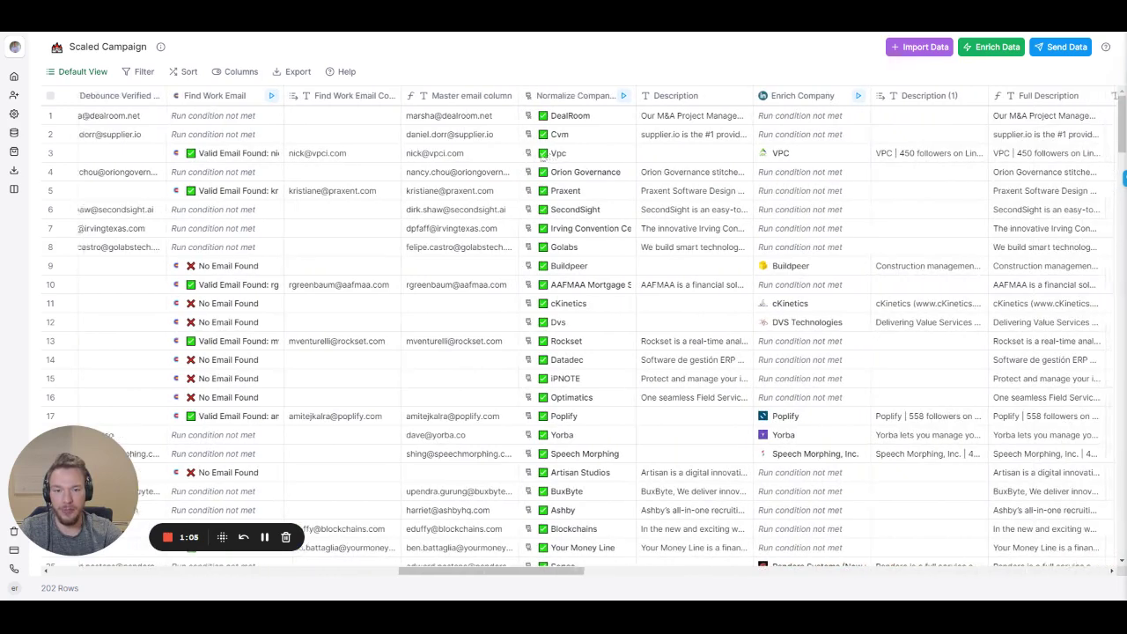
scroll(467, 211, "right", 5)
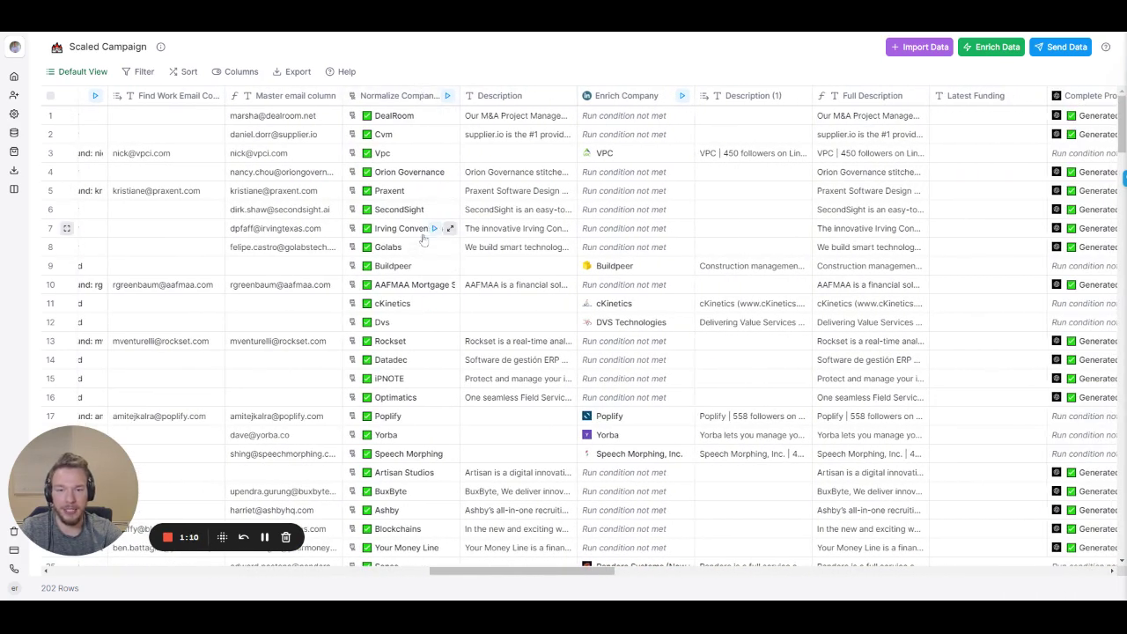
- Examine the company enrichment, B2B/B2C prompt, industry campaign, technology lookup and generated chat columns
scroll(493, 230, "right", 15)
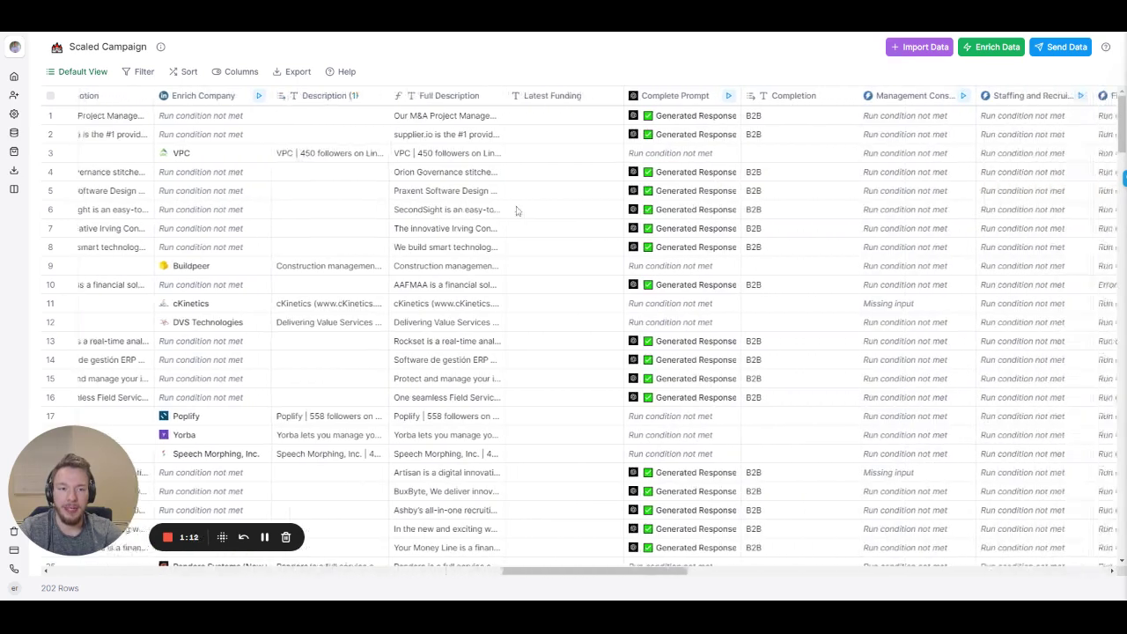
scroll(515, 228, "right", 3)
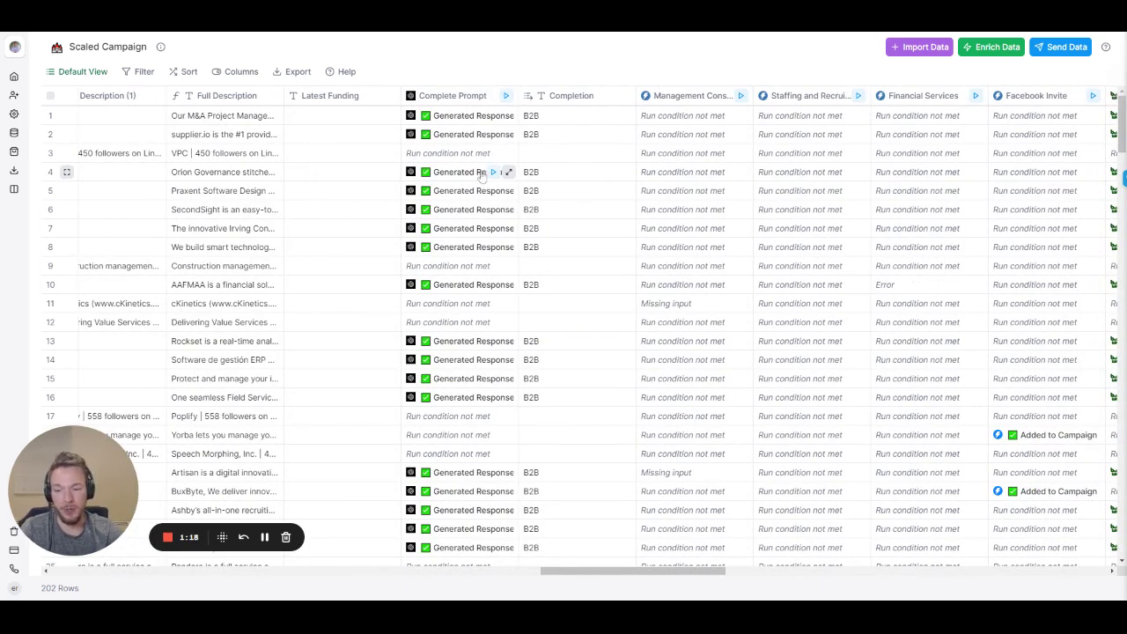
scroll(482, 172, "right", 4)
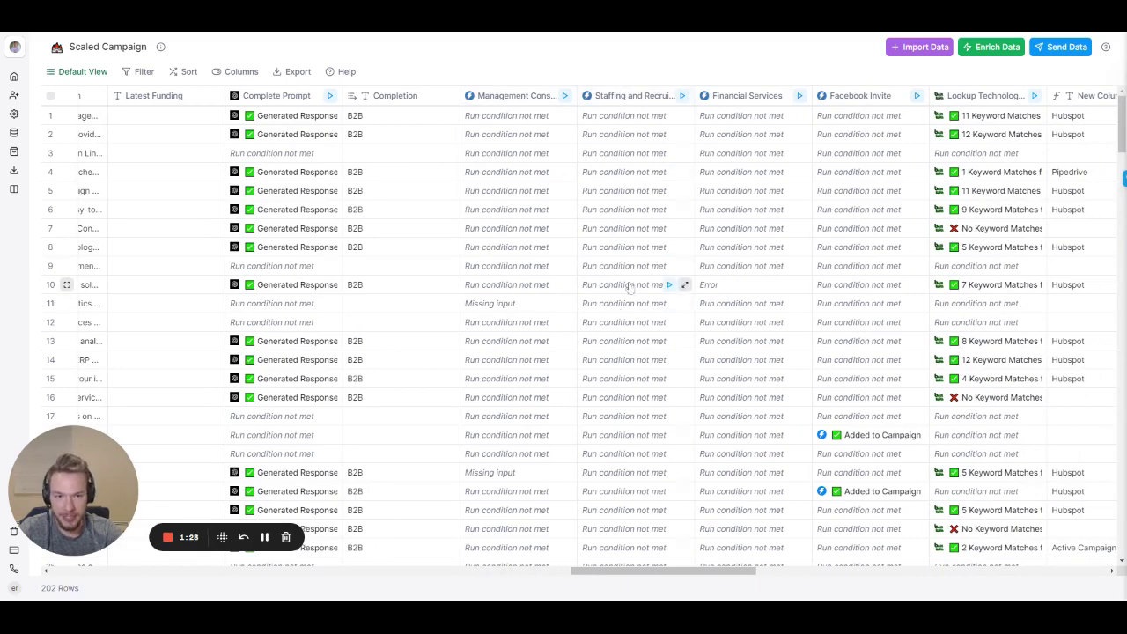
scroll(617, 176, "right", 2)
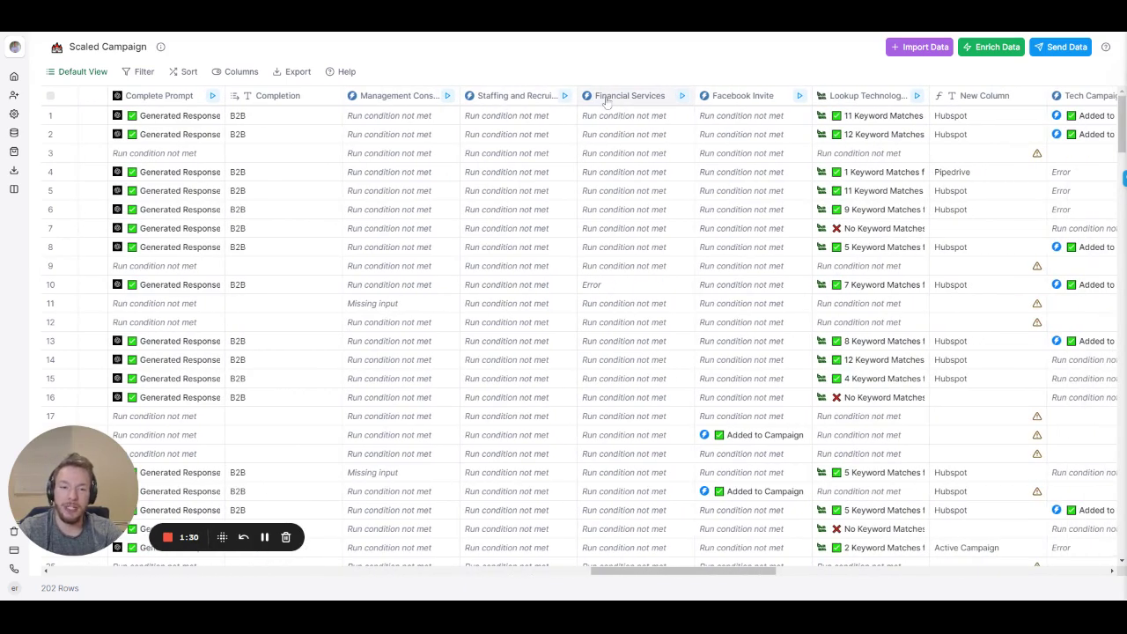
scroll(676, 248, "right", 2)
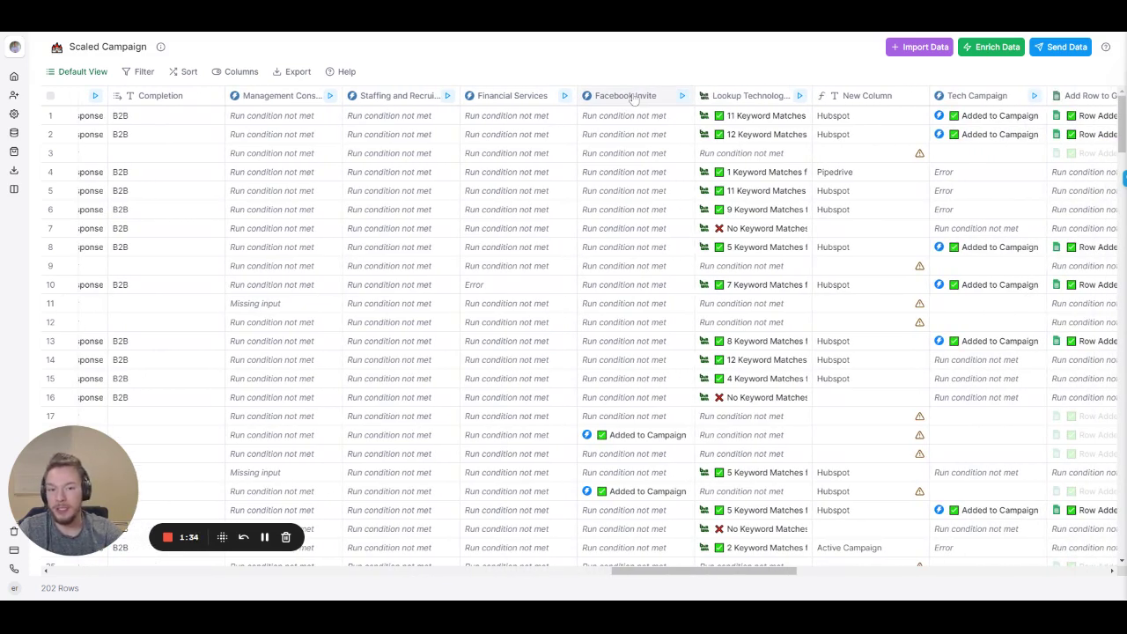
scroll(608, 222, "right", 1)
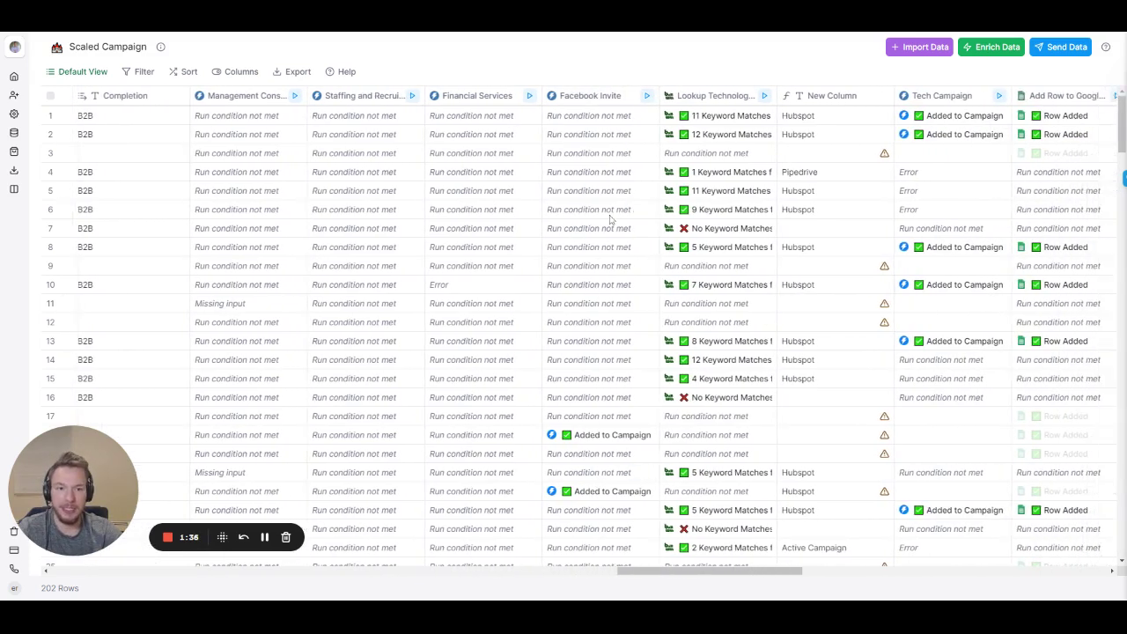
scroll(611, 220, "right", 3)
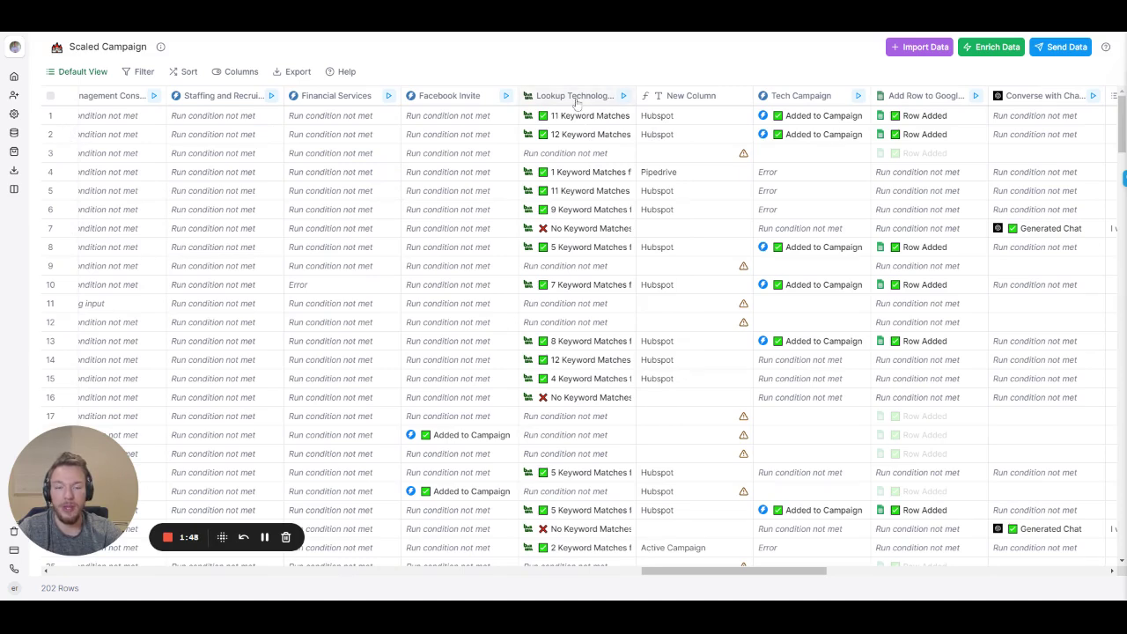
scroll(599, 141, "right", 3)
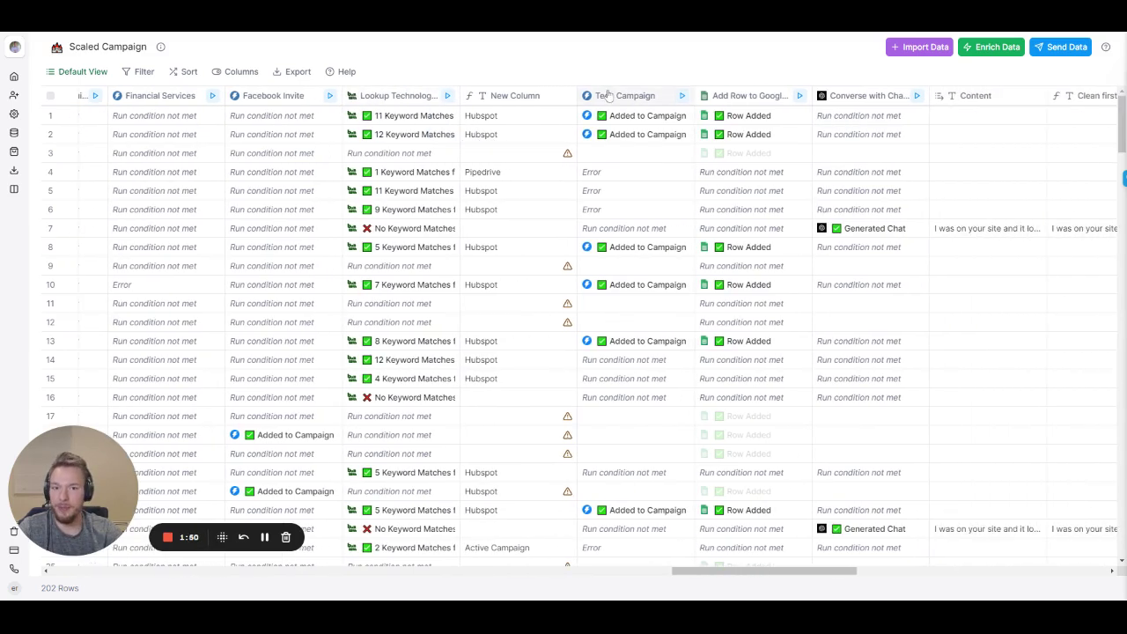
scroll(612, 305, "right", 2)
scroll(599, 264, "right", 1)
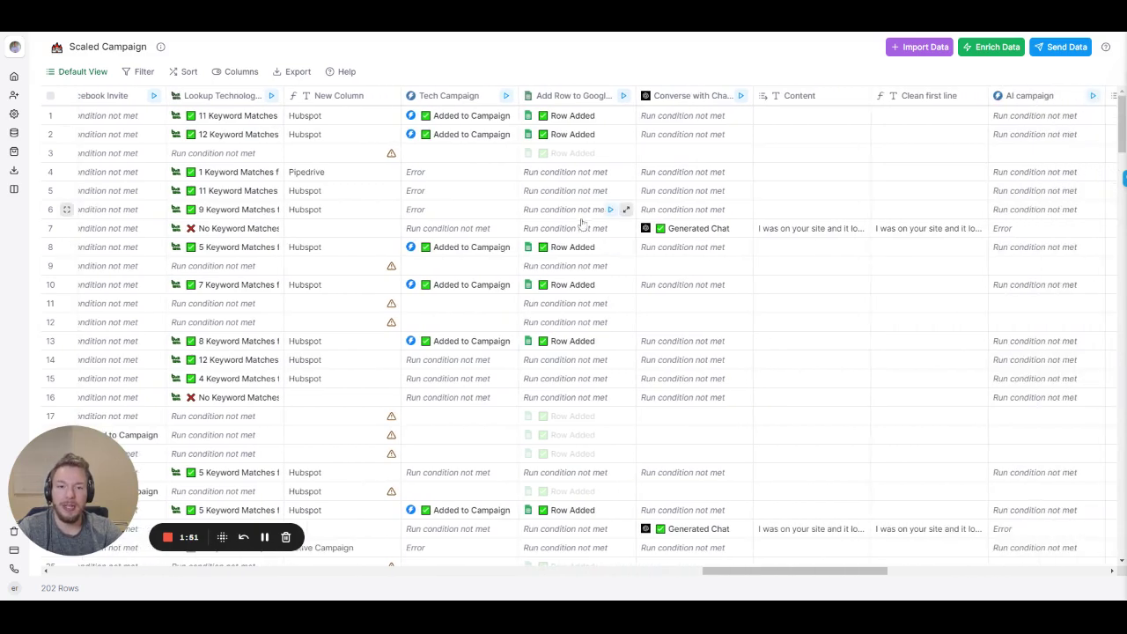
scroll(581, 222, "right", 2)
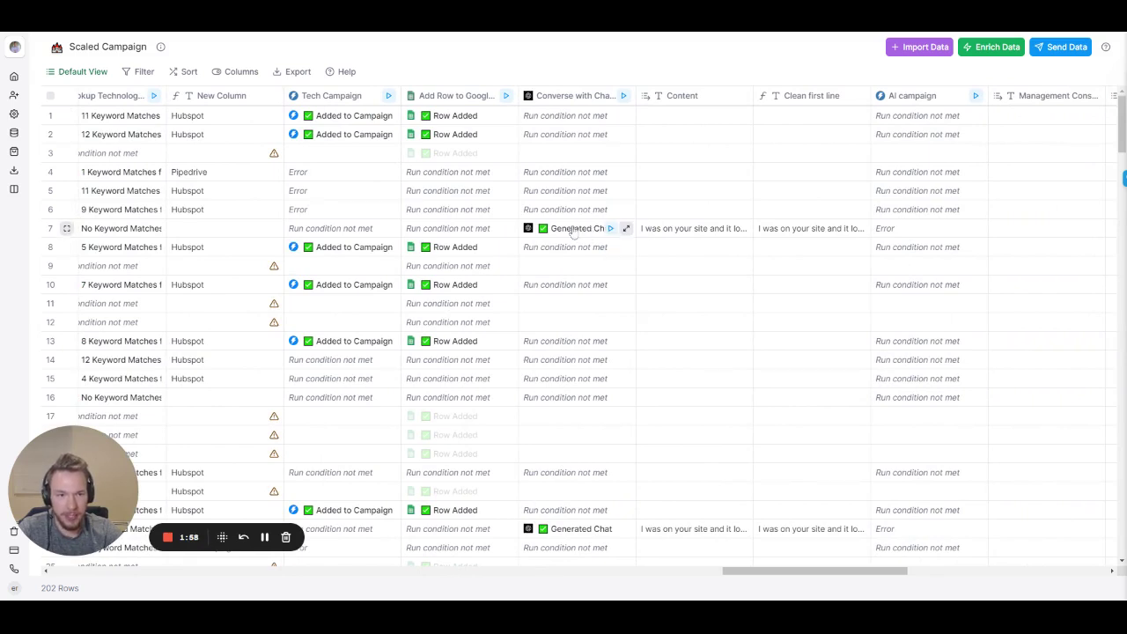
- Read the full Clean first line text in row 7 and check the neighbouring AI campaign column
double_click(774, 235)
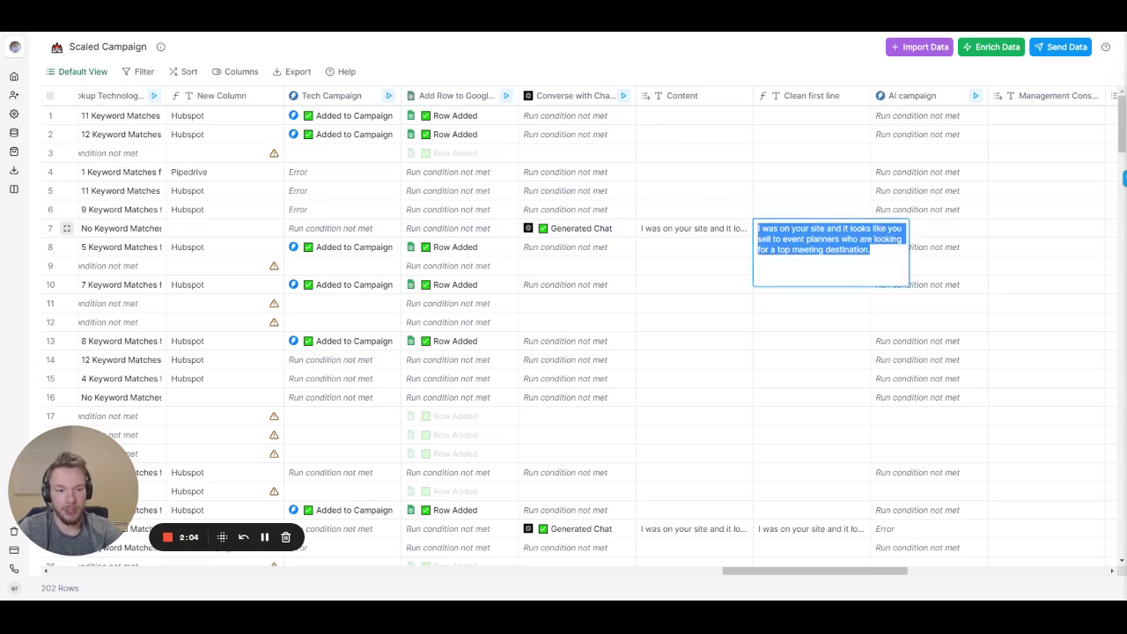
left_click(808, 194)
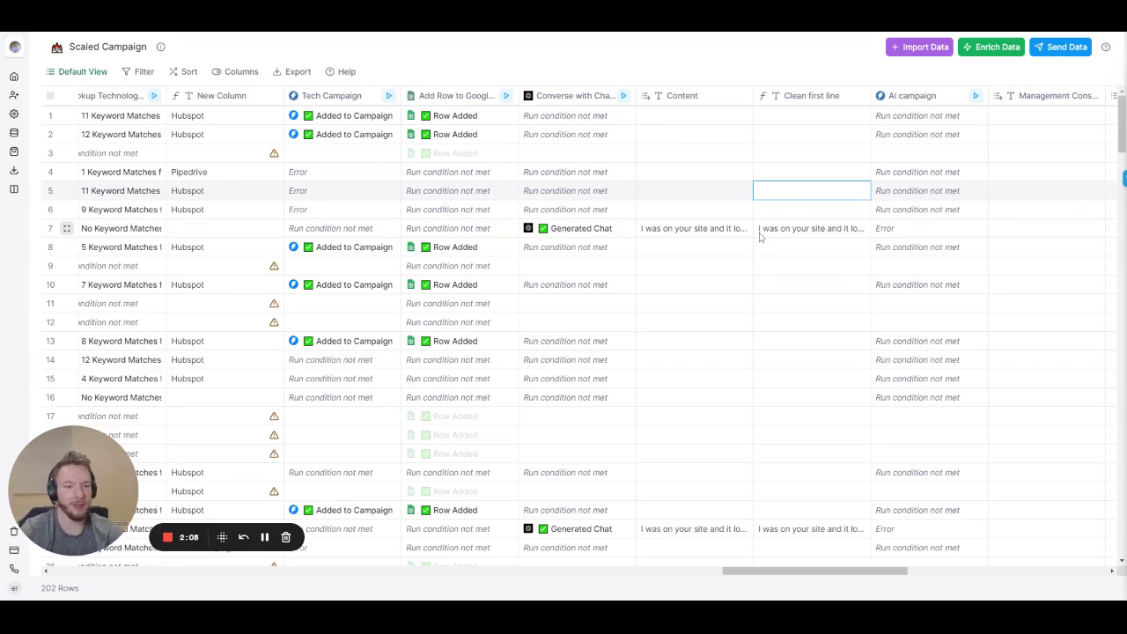
scroll(766, 231, "right", 3)
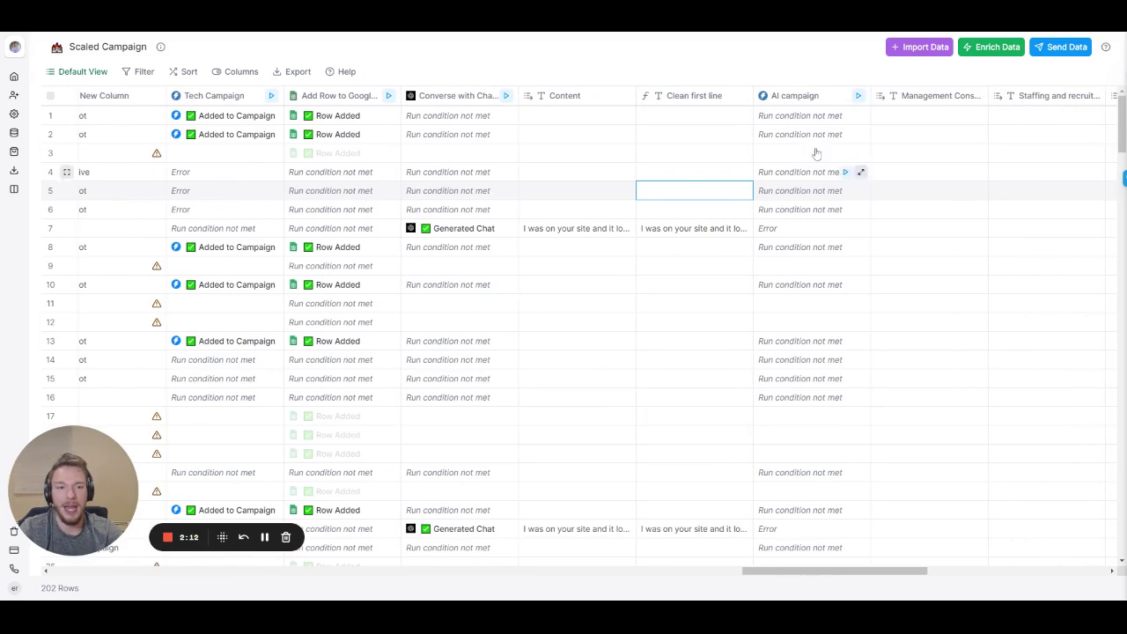
- Examine which leads were added to the consulting, staffing, financial services, Facebook and AI campaigns down the table
scroll(801, 104, "left", 15)
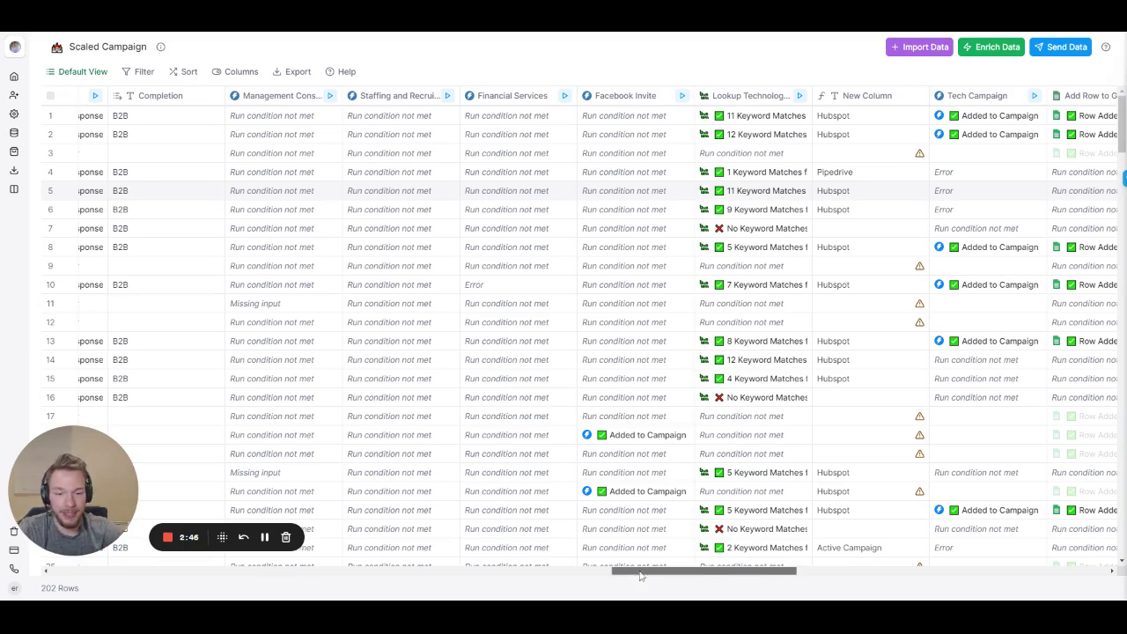
left_click_drag(642, 571, 571, 571)
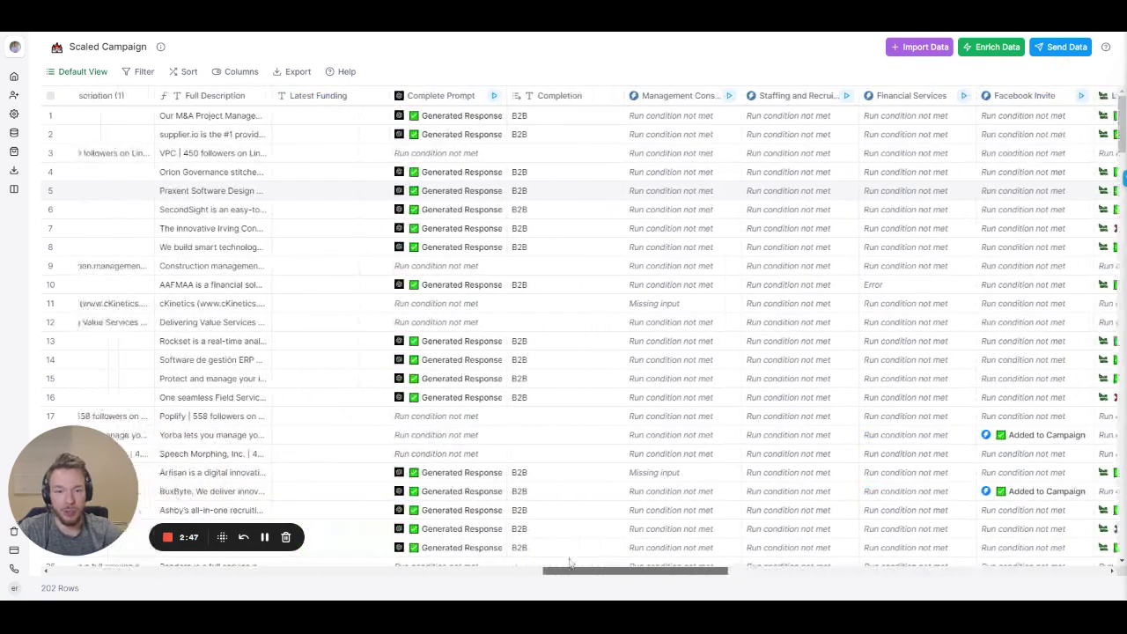
scroll(730, 352, "down", 7)
scroll(756, 308, "down", 7)
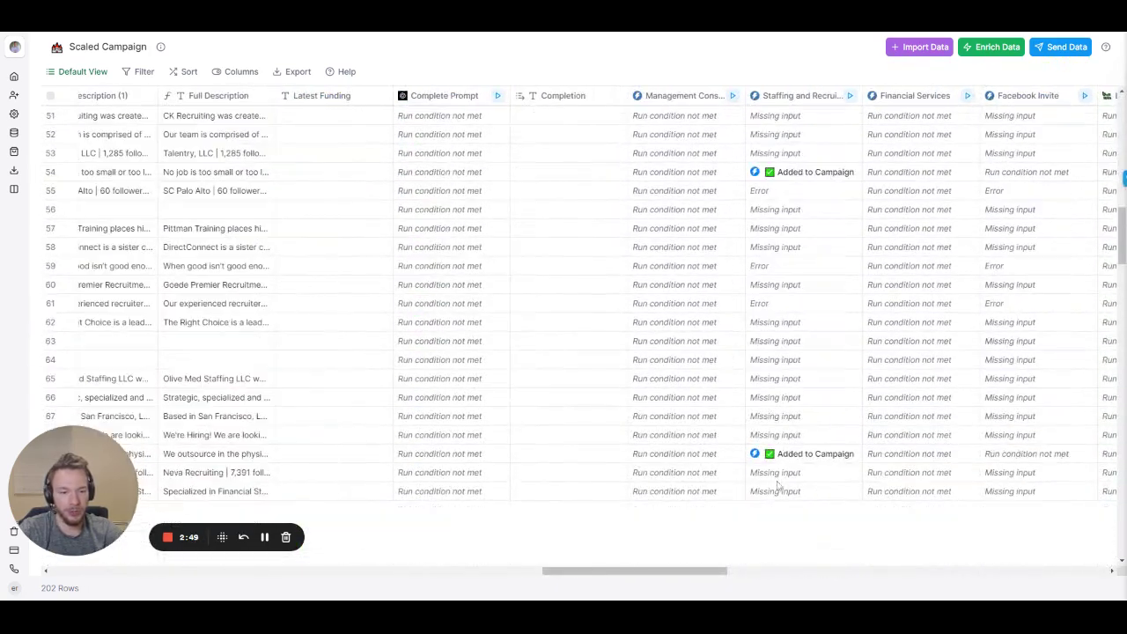
scroll(786, 154, "down", 5)
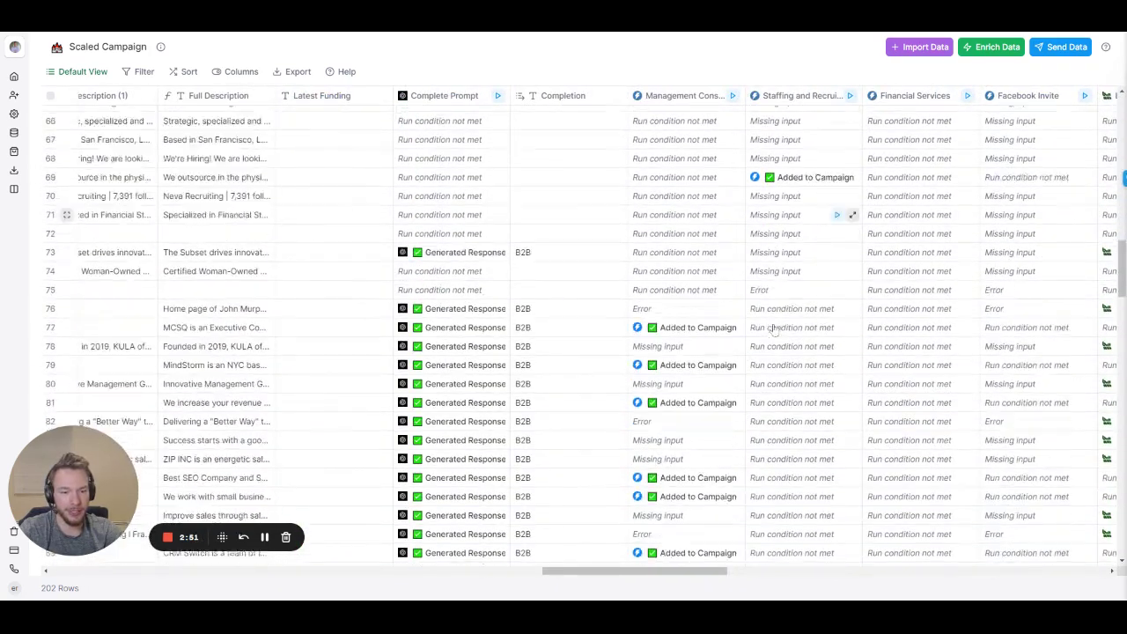
scroll(669, 338, "down", 12)
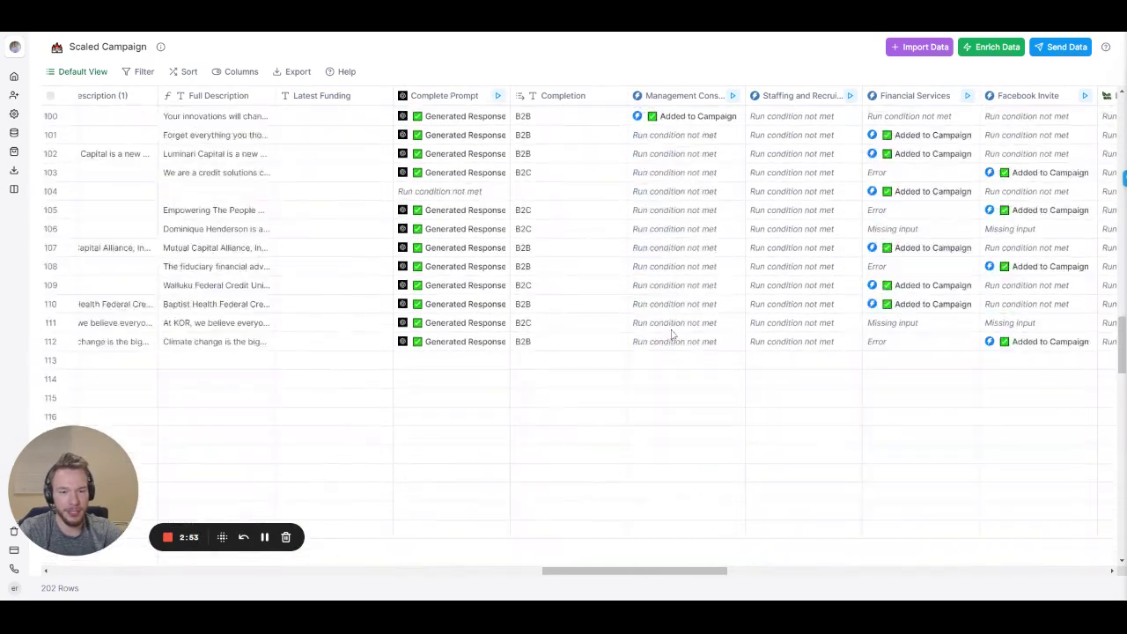
scroll(793, 335, "down", 10)
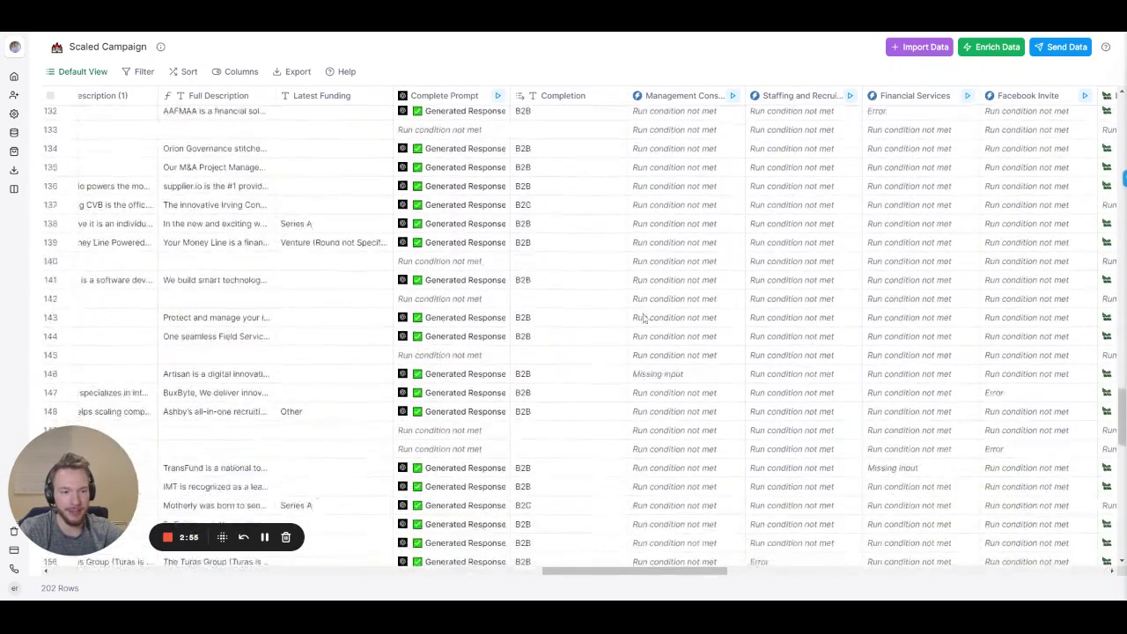
scroll(722, 317, "right", 5)
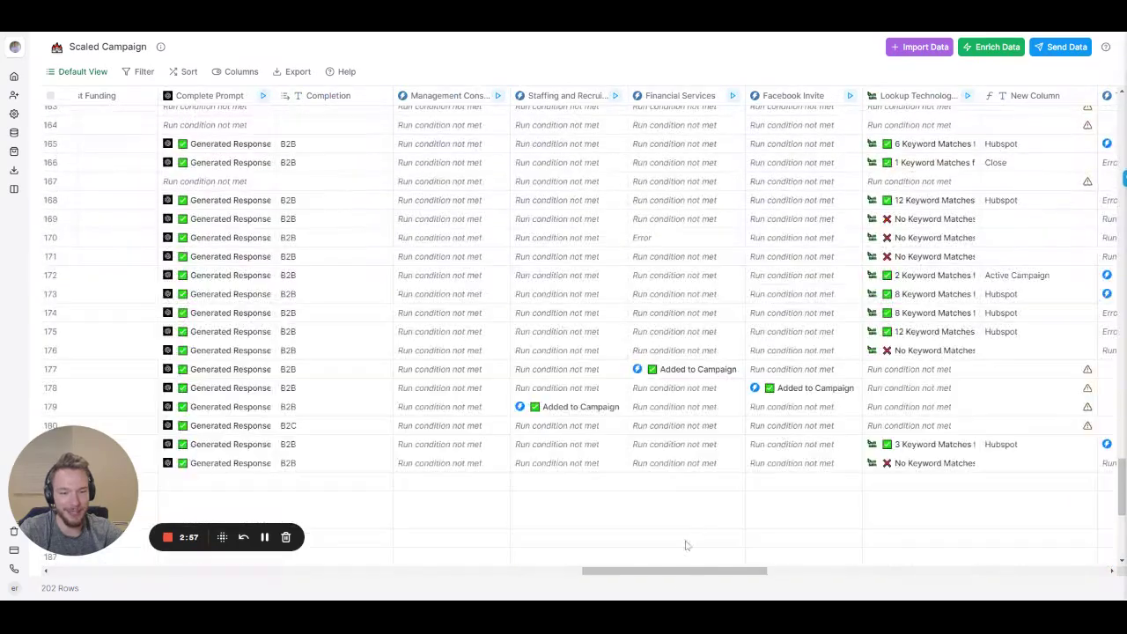
left_click_drag(674, 572, 861, 566)
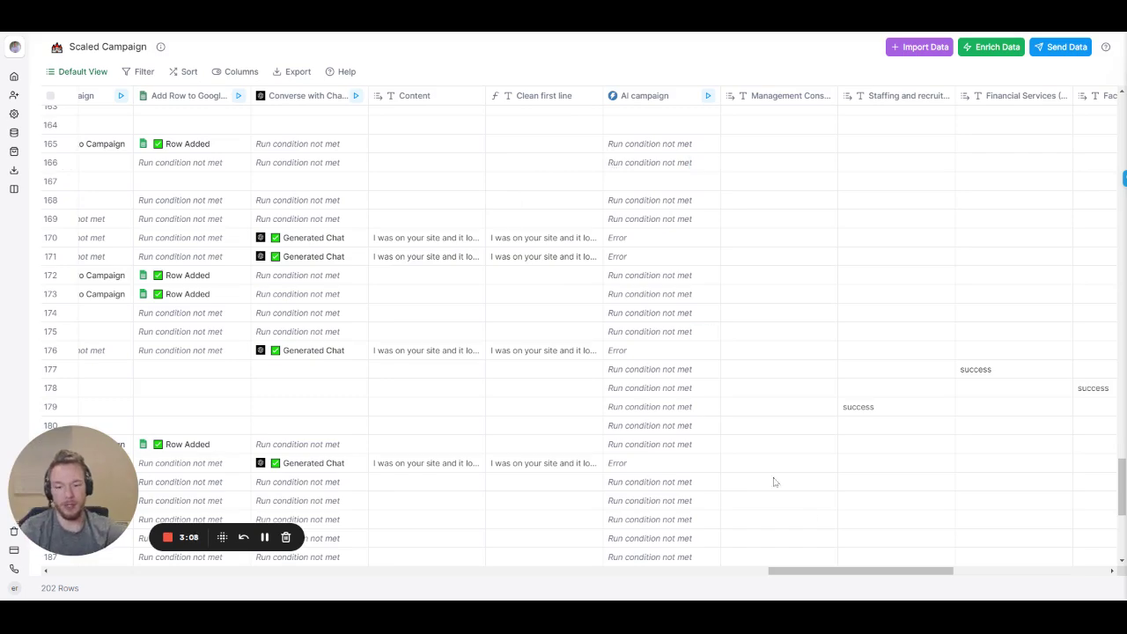
- Examine the email verification, Find Work Email, master email, company normalization and description columns for rows 157 to 181
left_click_drag(806, 573, 349, 572)
scroll(483, 211, "up", 3)
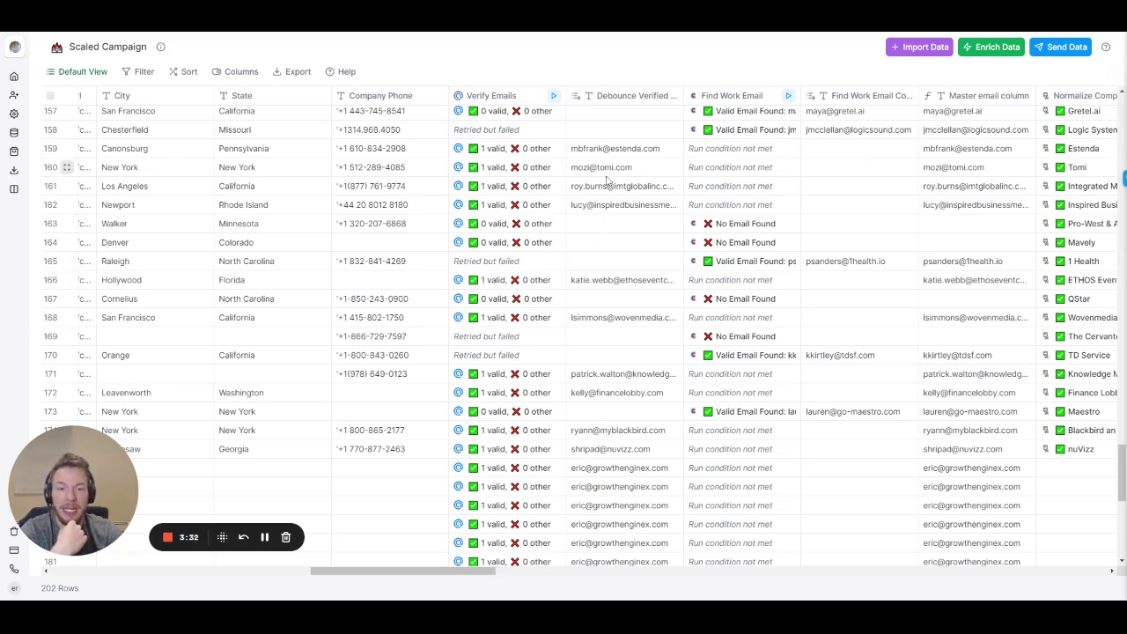
scroll(606, 181, "right", 5)
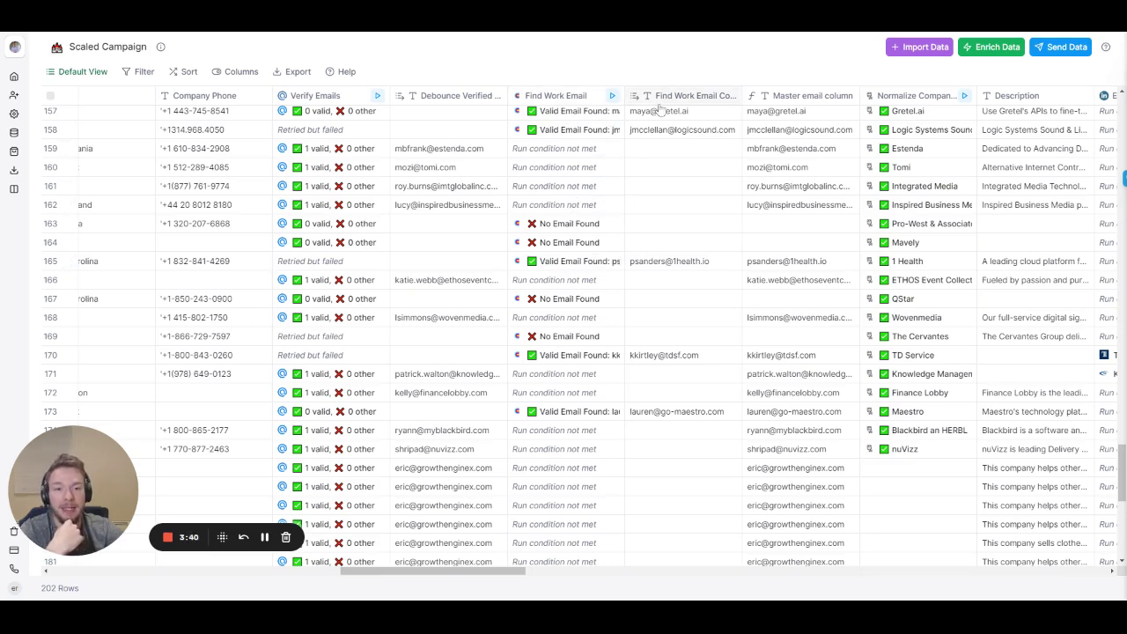
scroll(652, 238, "right", 4)
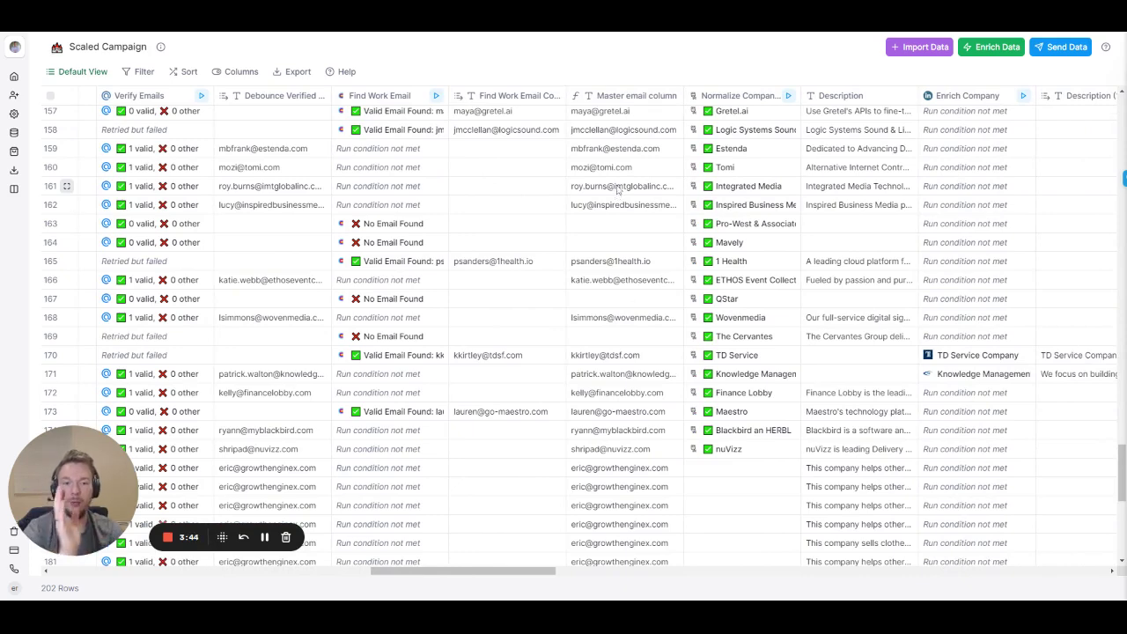
scroll(616, 194, "right", 3)
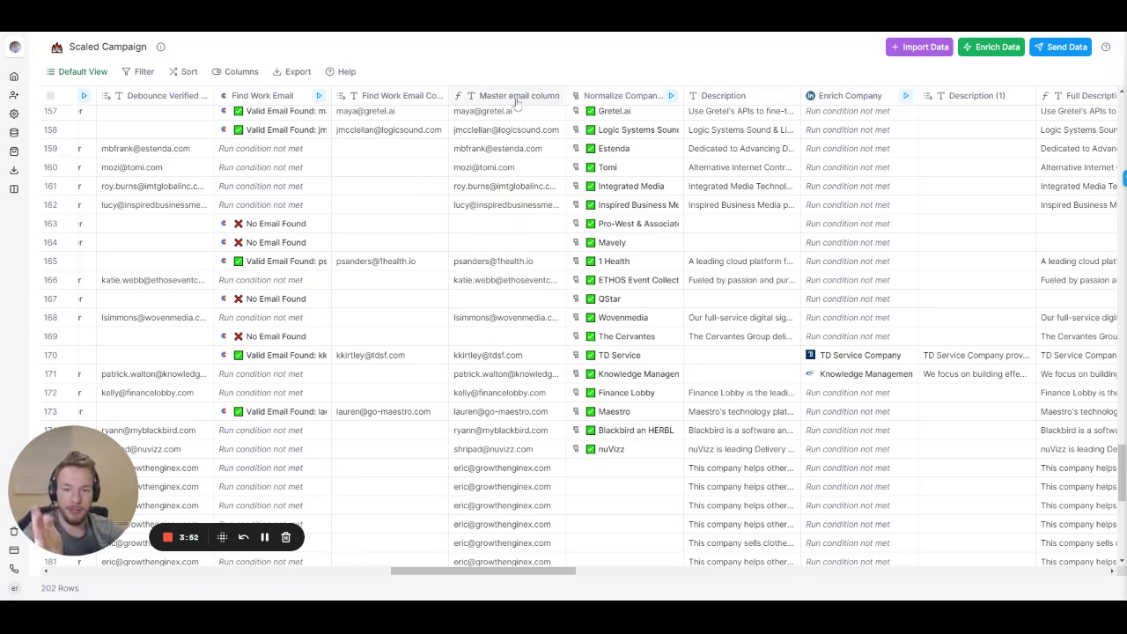
scroll(533, 300, "right", 5)
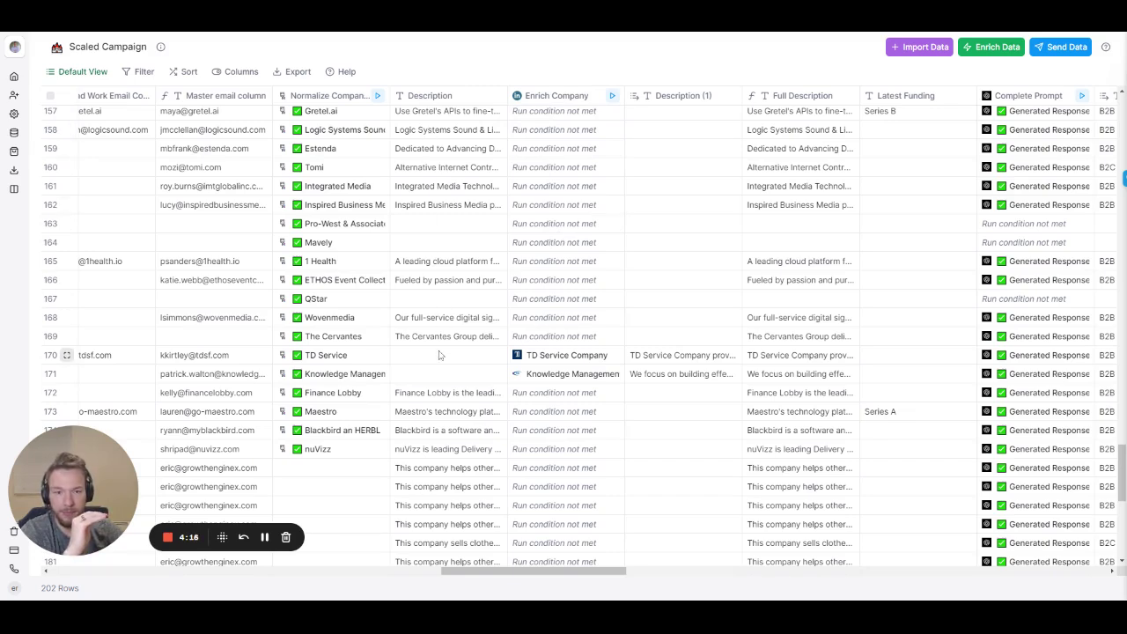
scroll(655, 370, "right", 3)
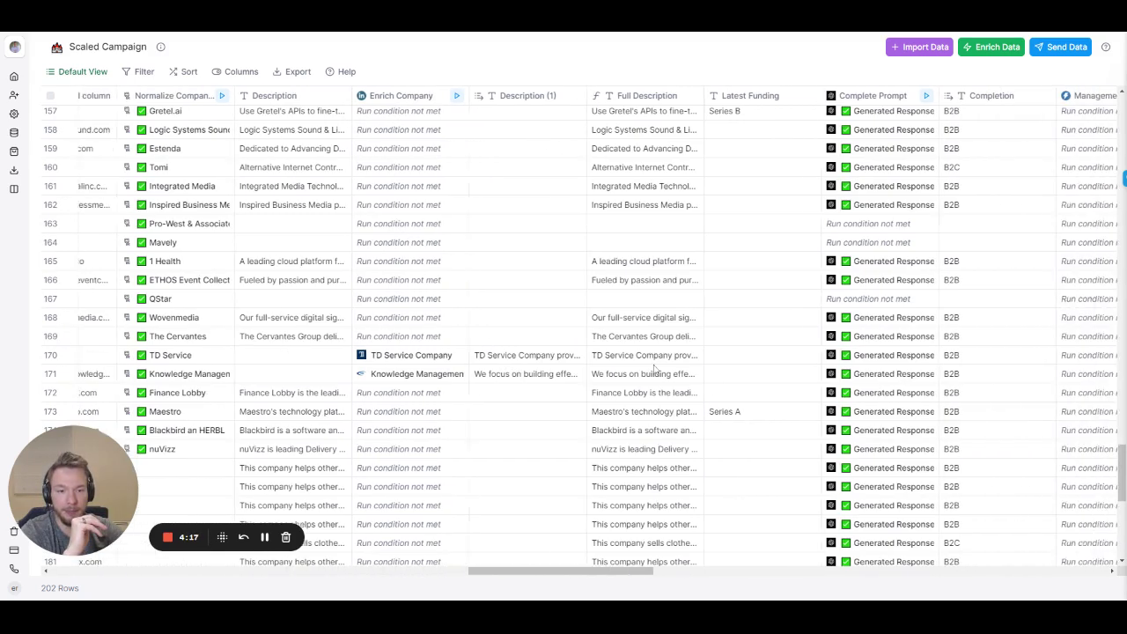
- Examine the description columns and read the Complete Prompt settings that classify each company as B2B or B2C from its Full Description
scroll(655, 370, "right", 1)
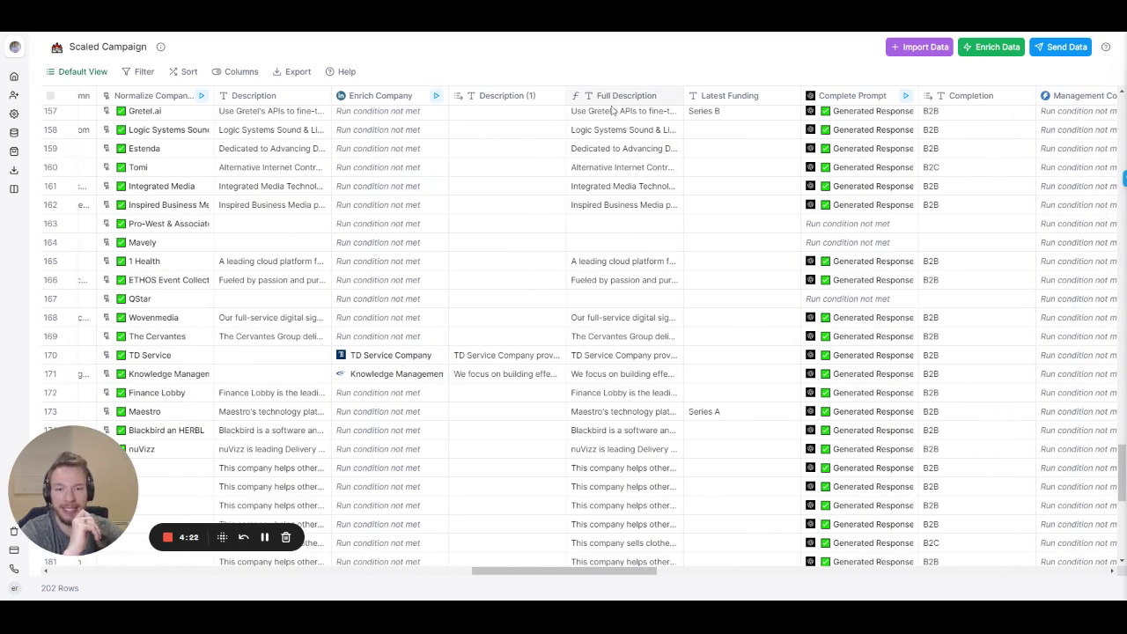
scroll(585, 165, "right", 2)
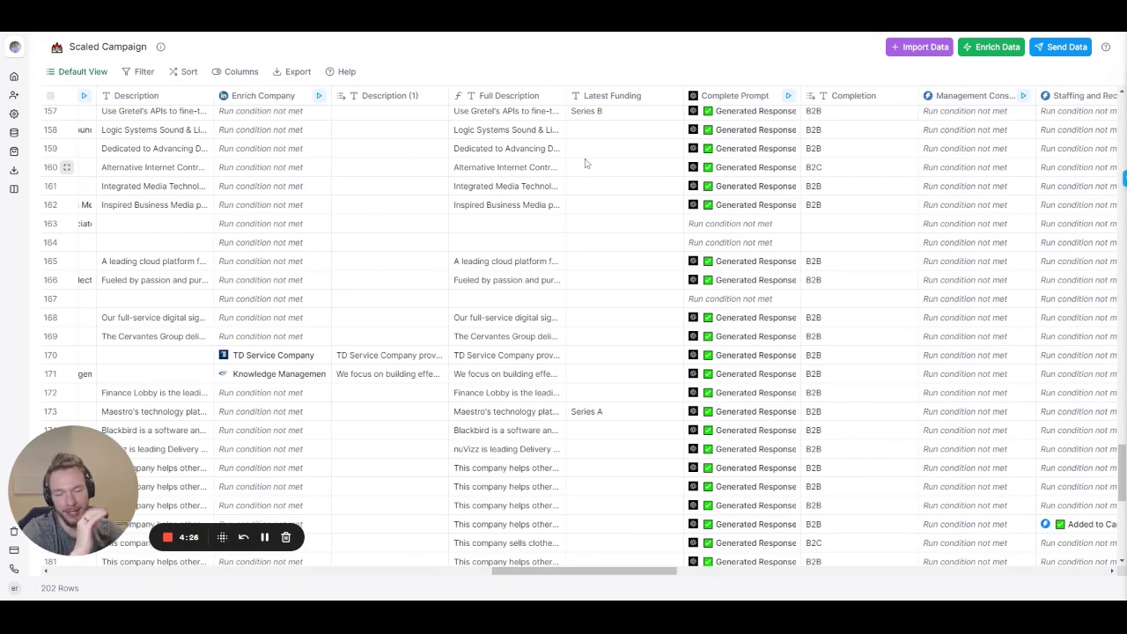
scroll(601, 174, "right", 4)
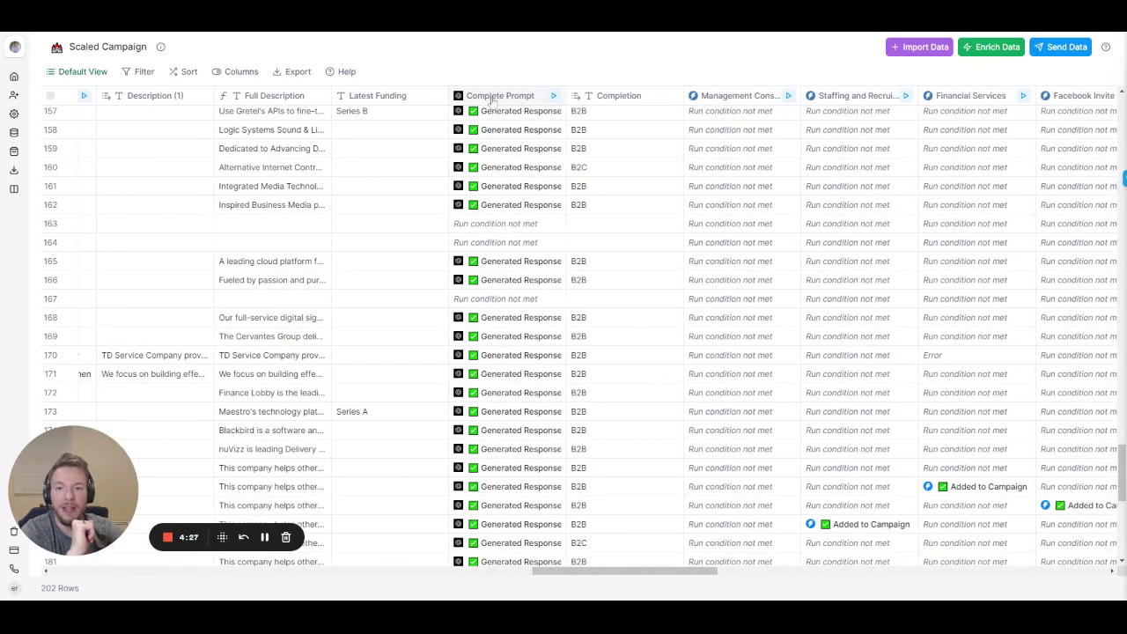
left_click(492, 97)
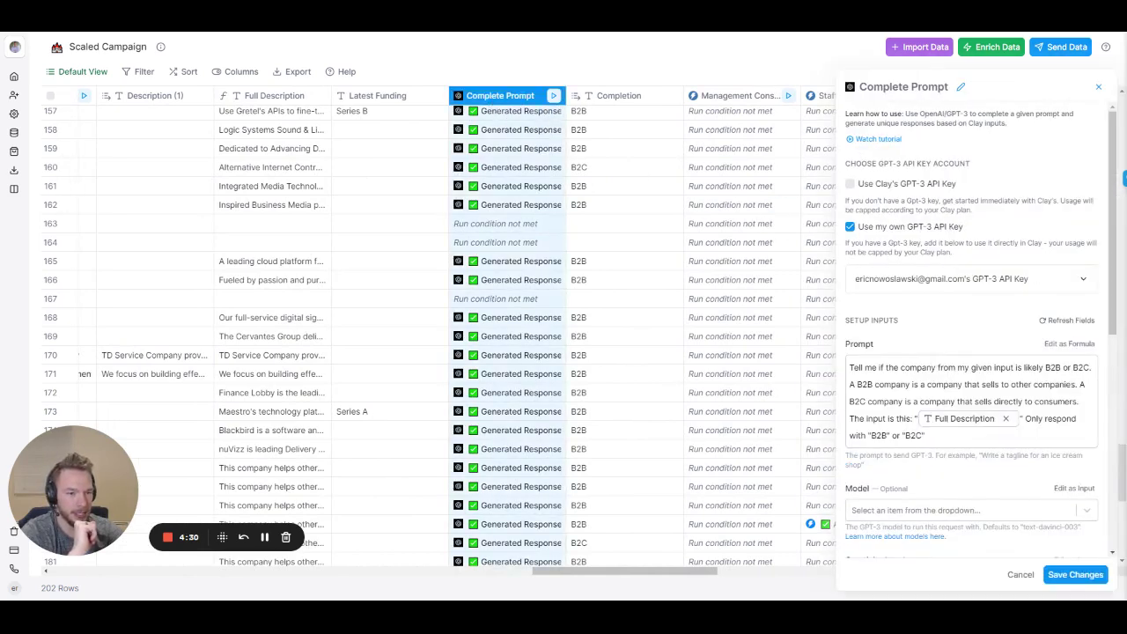
scroll(989, 338, "down", 1)
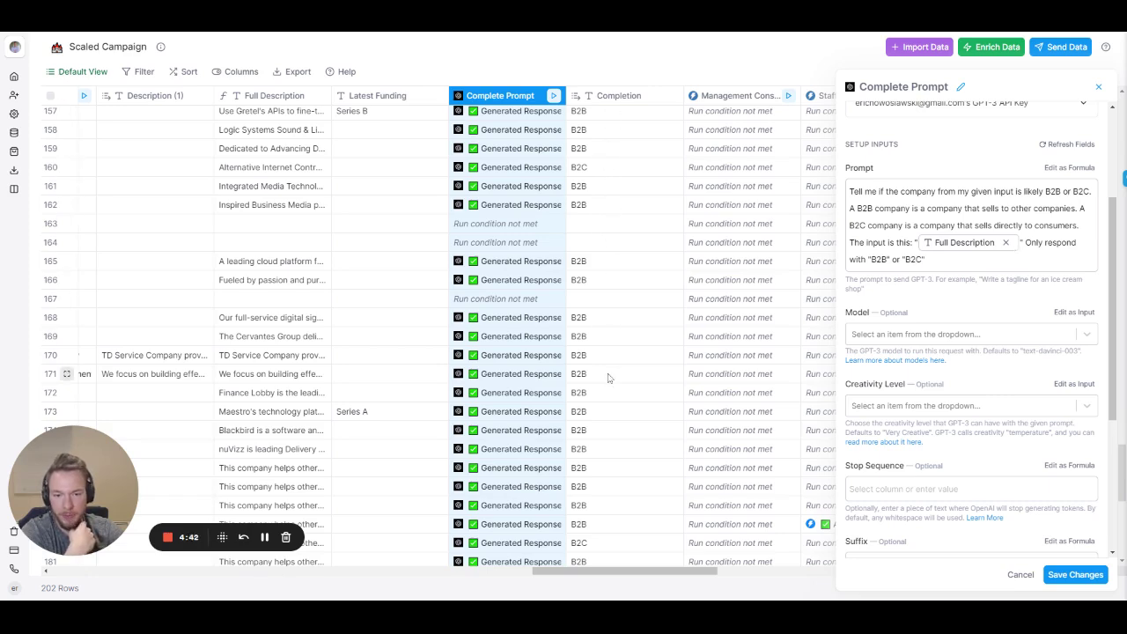
left_click(1098, 86)
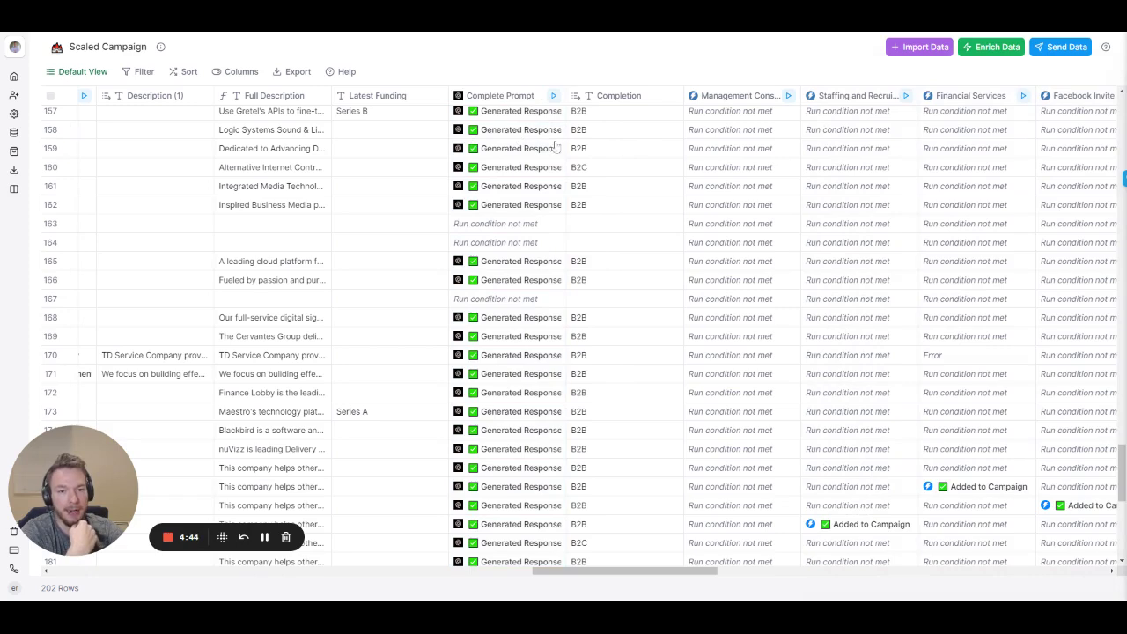
- Compare the consulting, staffing, financial services and Facebook campaign columns with the employee count and industry values of the test rows
scroll(801, 189, "right", 2)
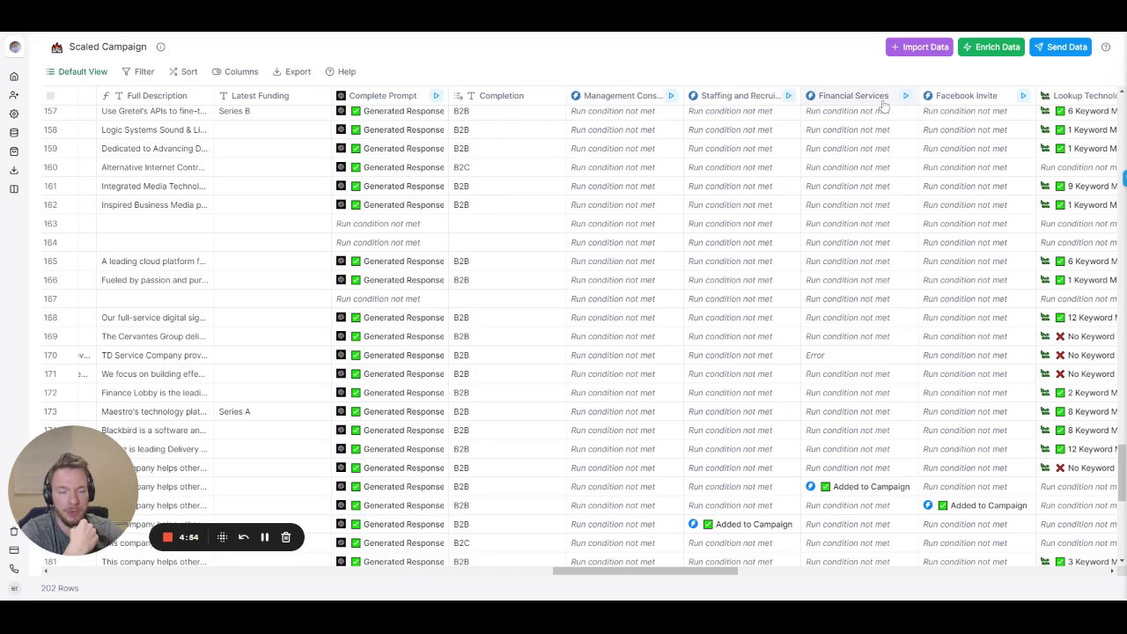
left_click_drag(701, 571, 324, 557)
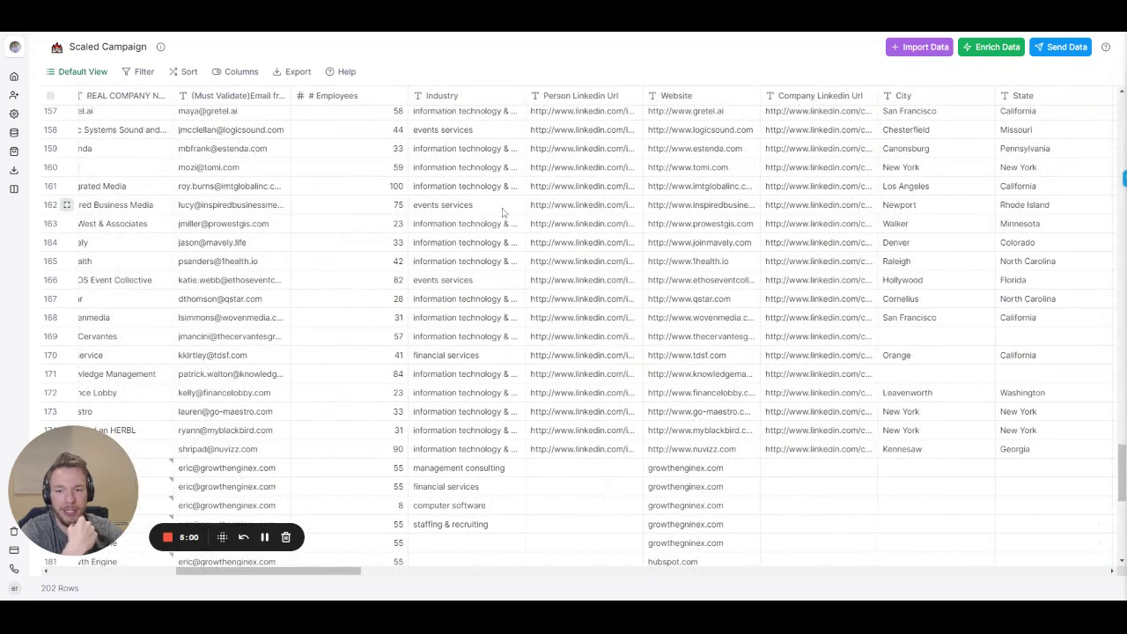
scroll(468, 312, "down", 2)
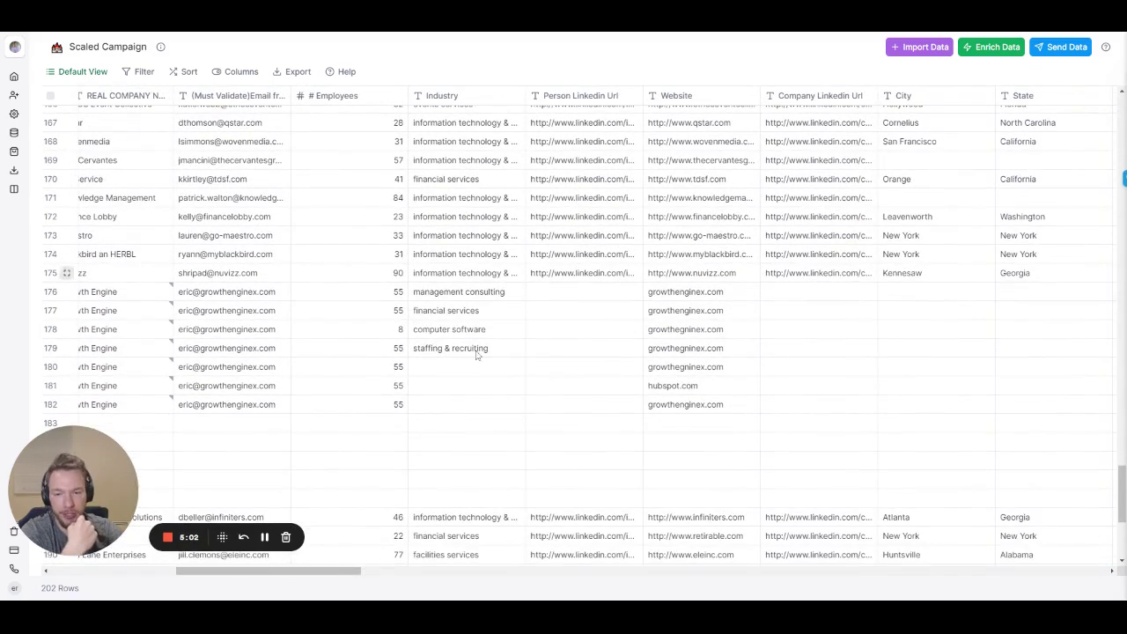
left_click_drag(350, 572, 740, 576)
scroll(621, 317, "up", 2)
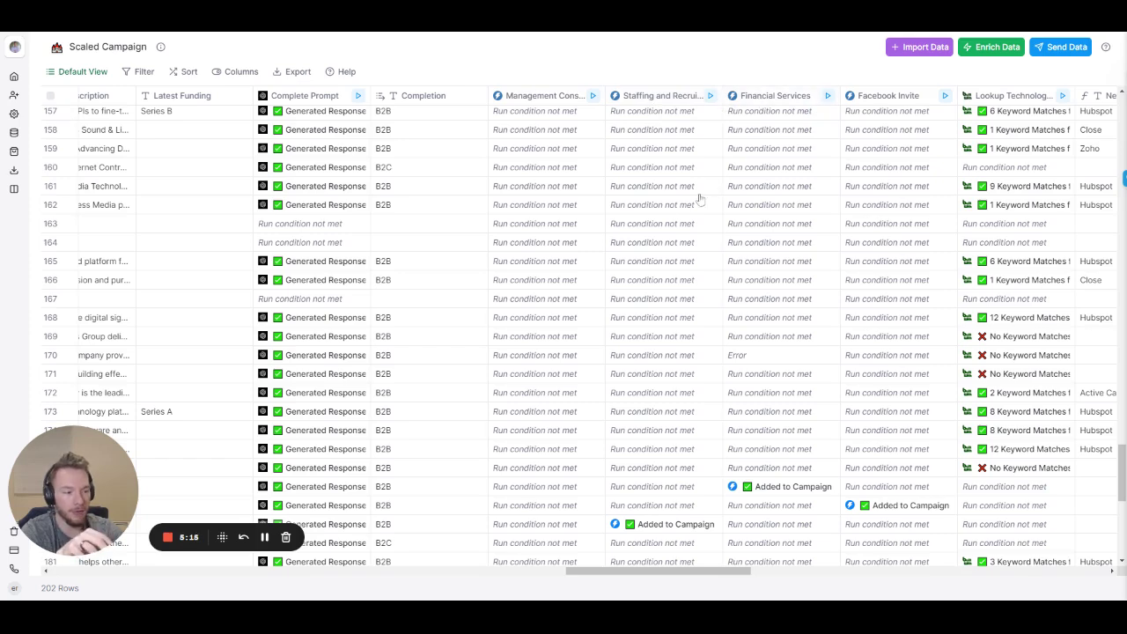
- Examine the technology lookup, detected CRM, Tech Campaign and Google Sheets row columns for rows 157 to 181
scroll(650, 221, "right", 3)
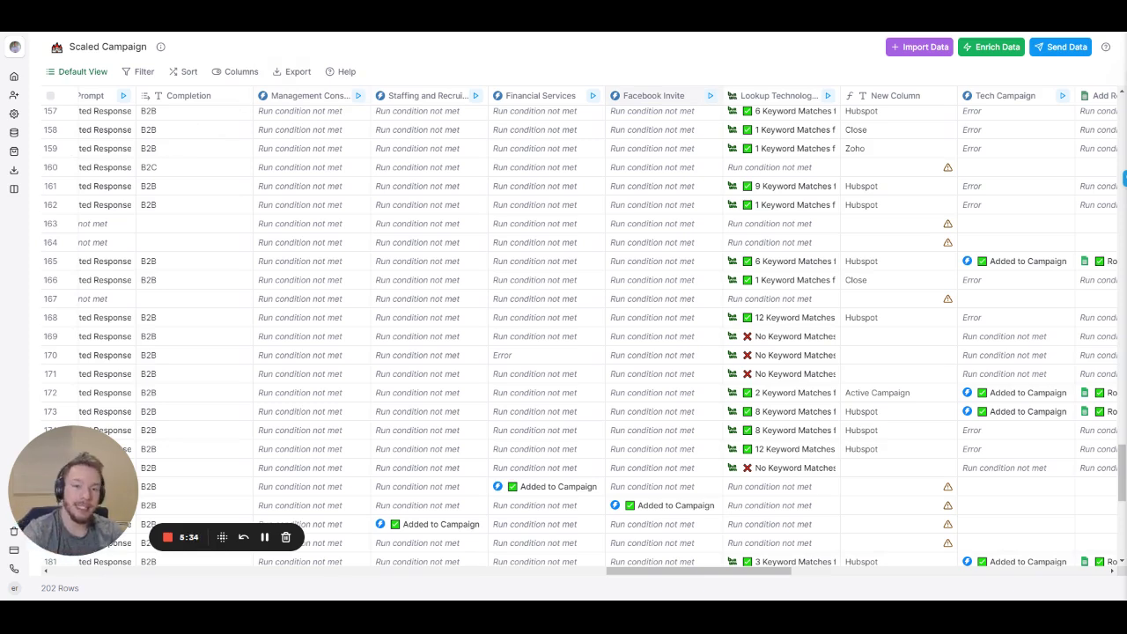
scroll(643, 110, "right", 5)
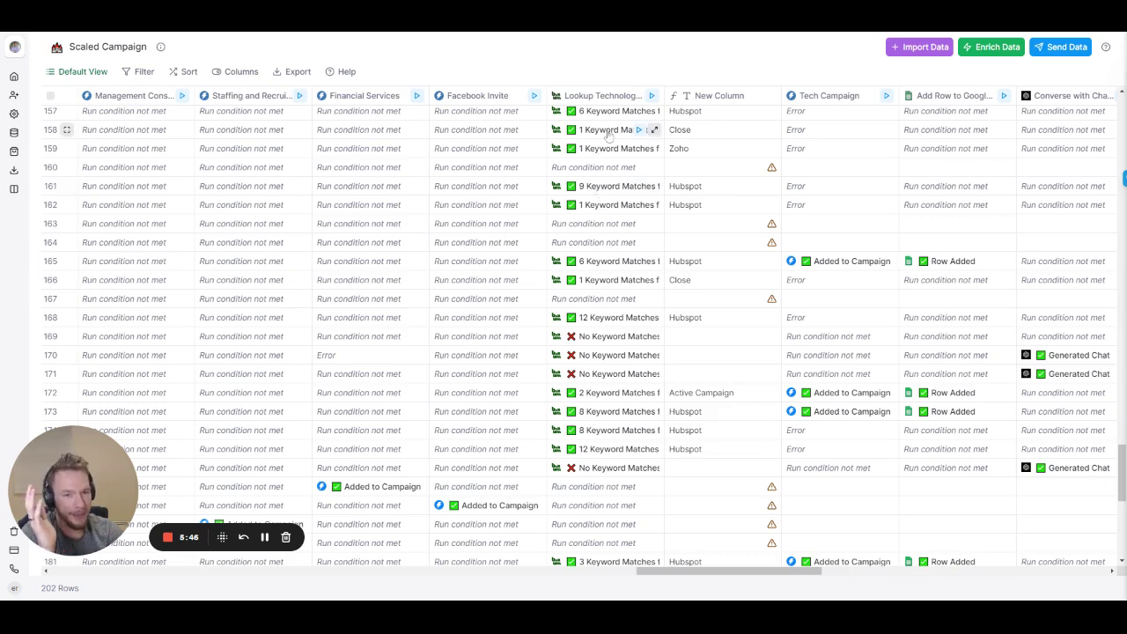
scroll(629, 136, "right", 2)
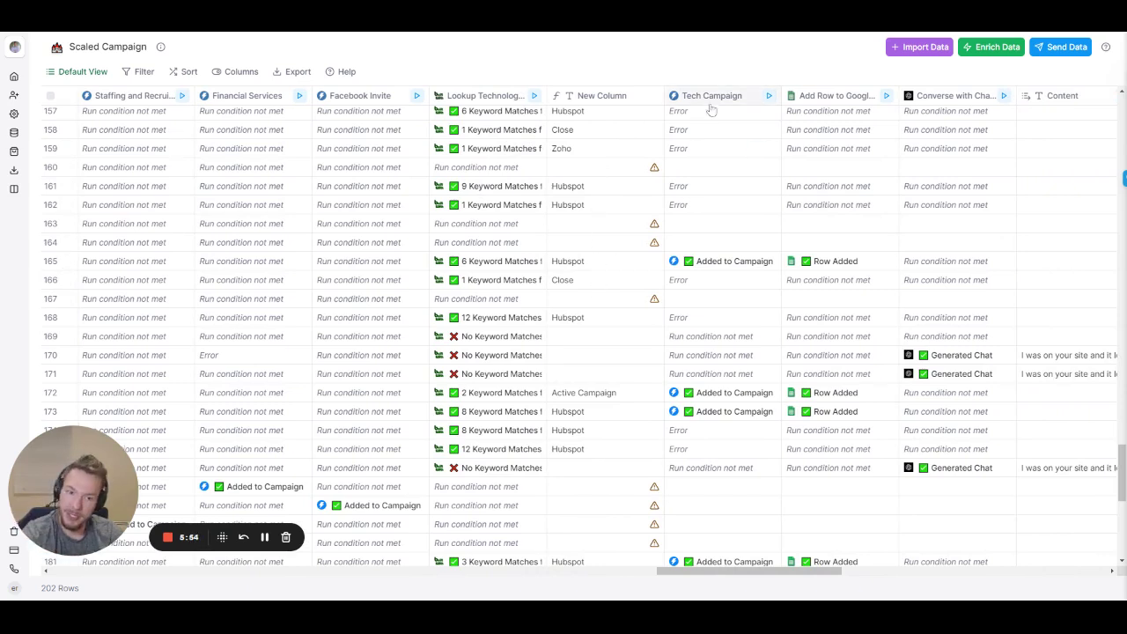
scroll(733, 282, "right", 3)
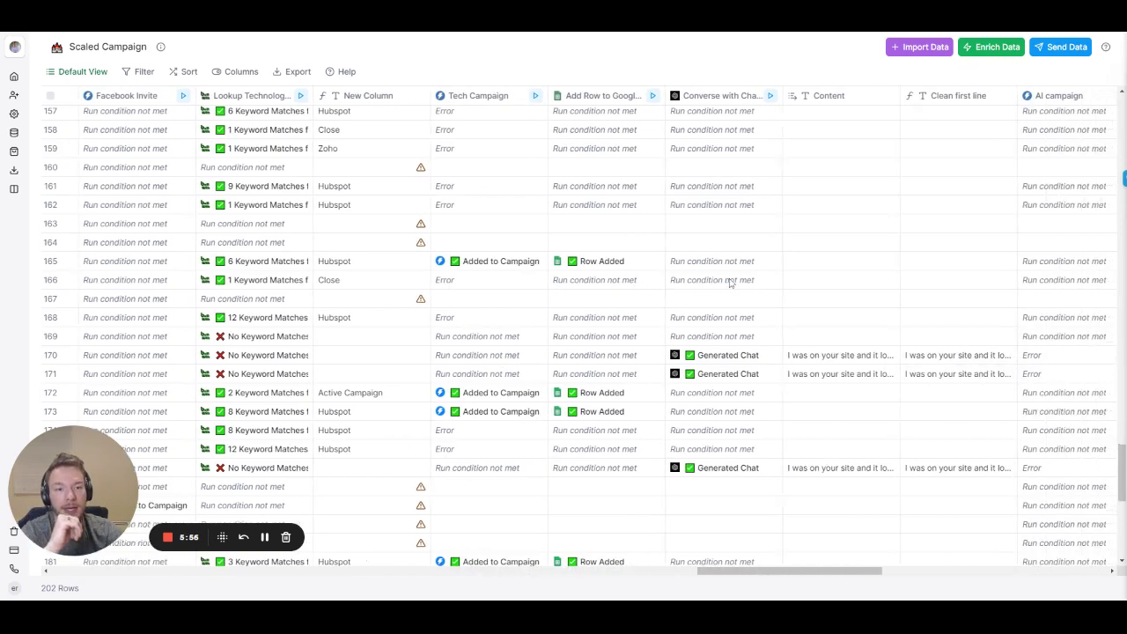
- Examine the generated chat, Content, Clean first line and AI campaign columns, and compare them with the technology lookup results
scroll(729, 282, "right", 1)
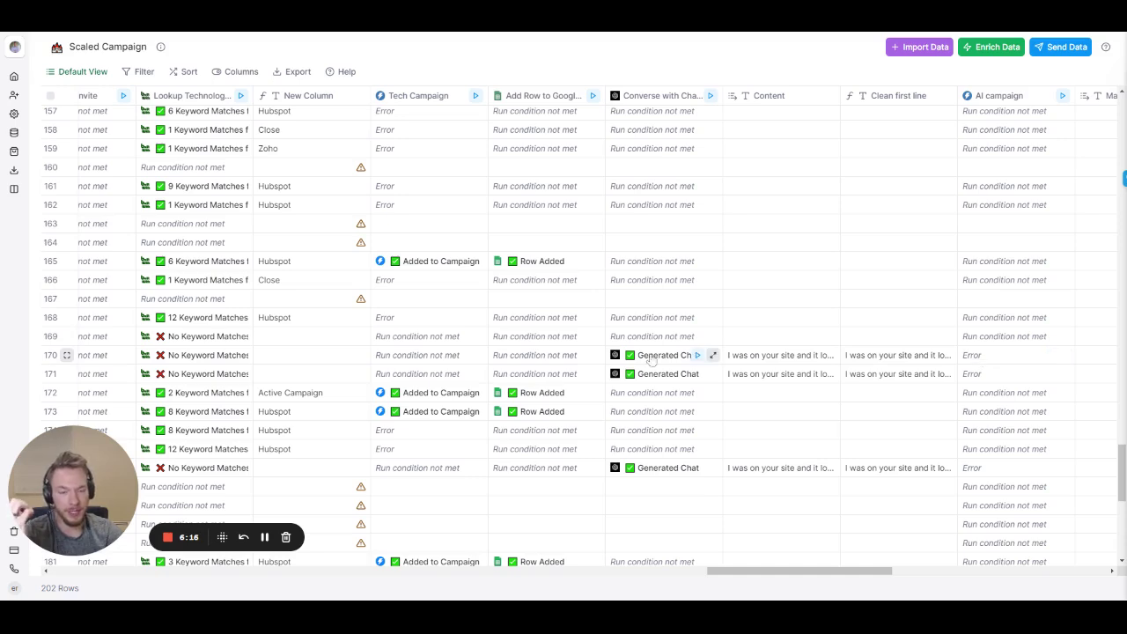
scroll(696, 360, "right", 5)
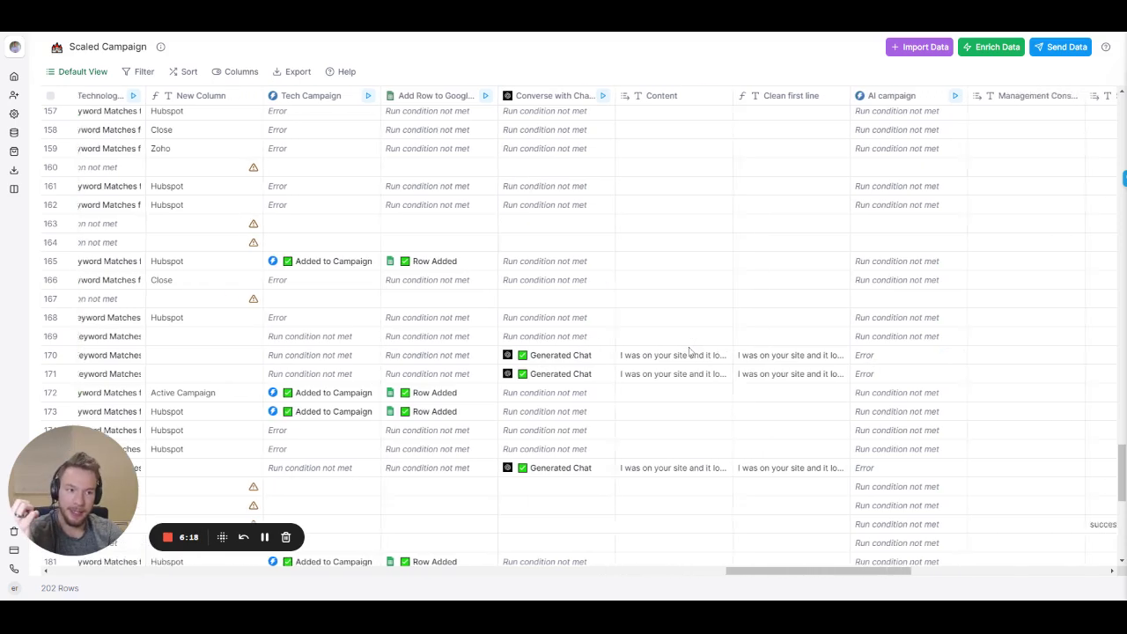
scroll(687, 355, "right", 5)
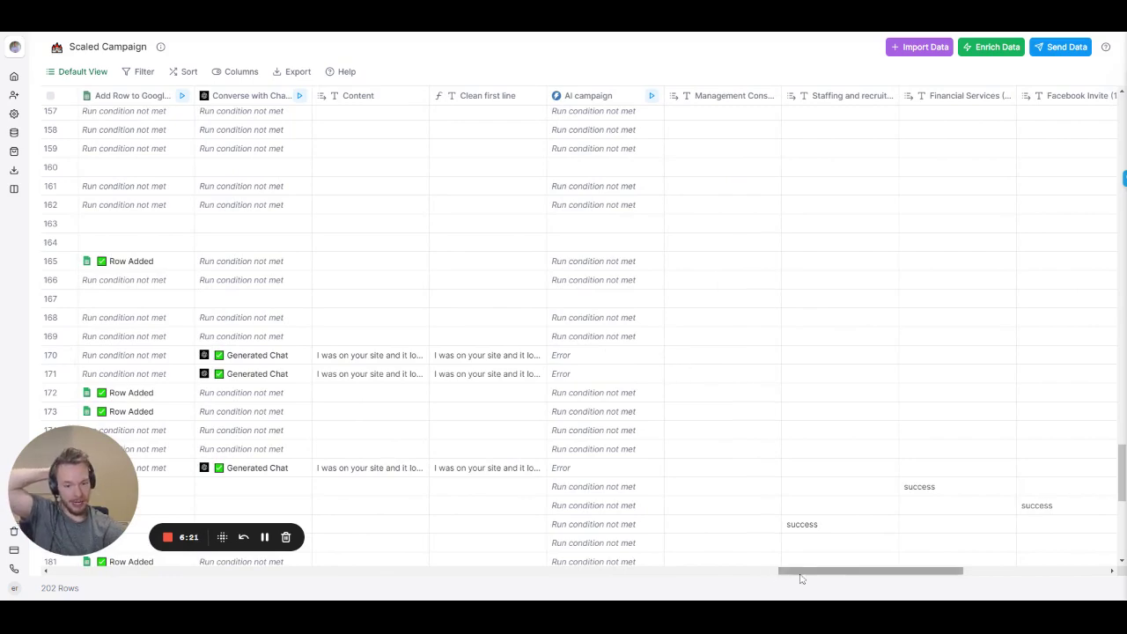
left_click_drag(801, 579, 731, 574)
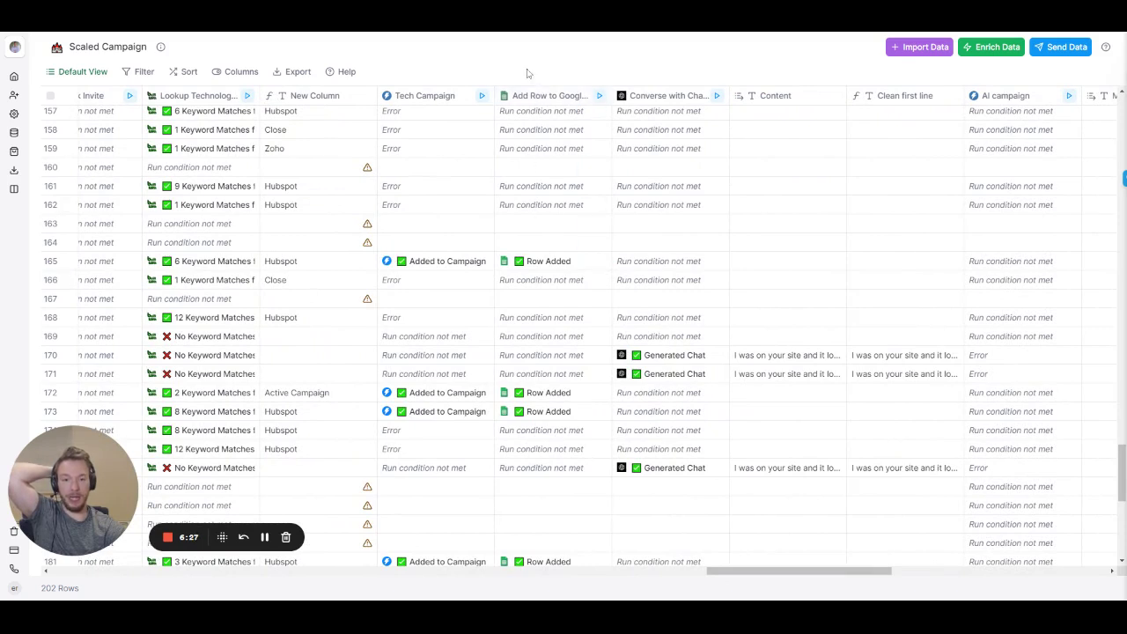
left_click_drag(767, 573, 707, 562)
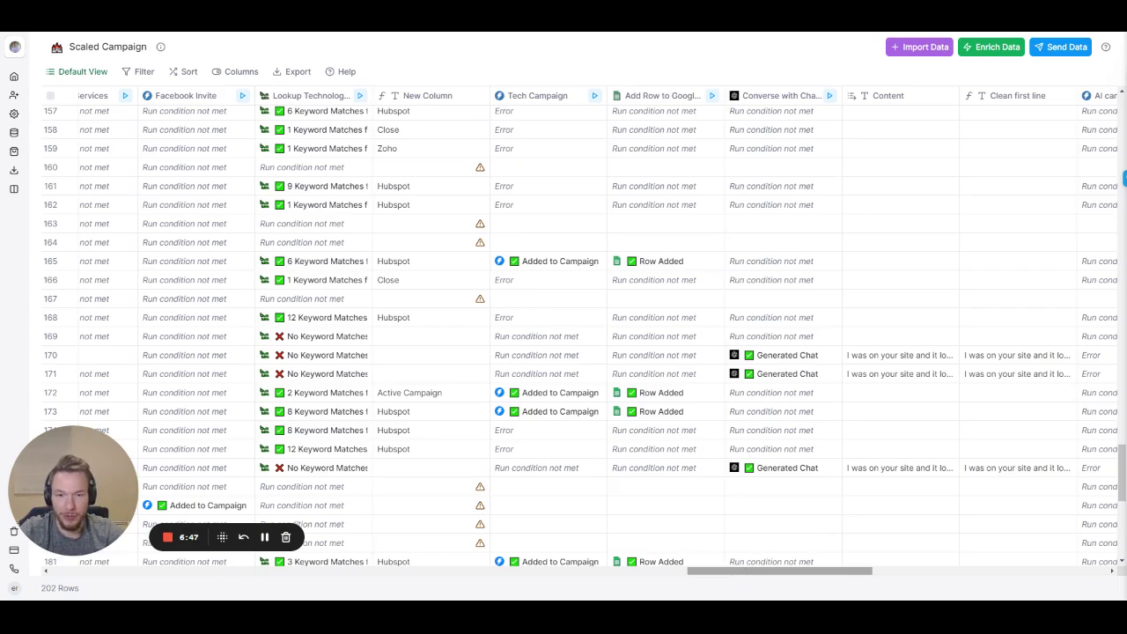
- Upload the Apollo contacts export CSV for import and set its rows to be added to the current table
left_click_drag(749, 571, 117, 535)
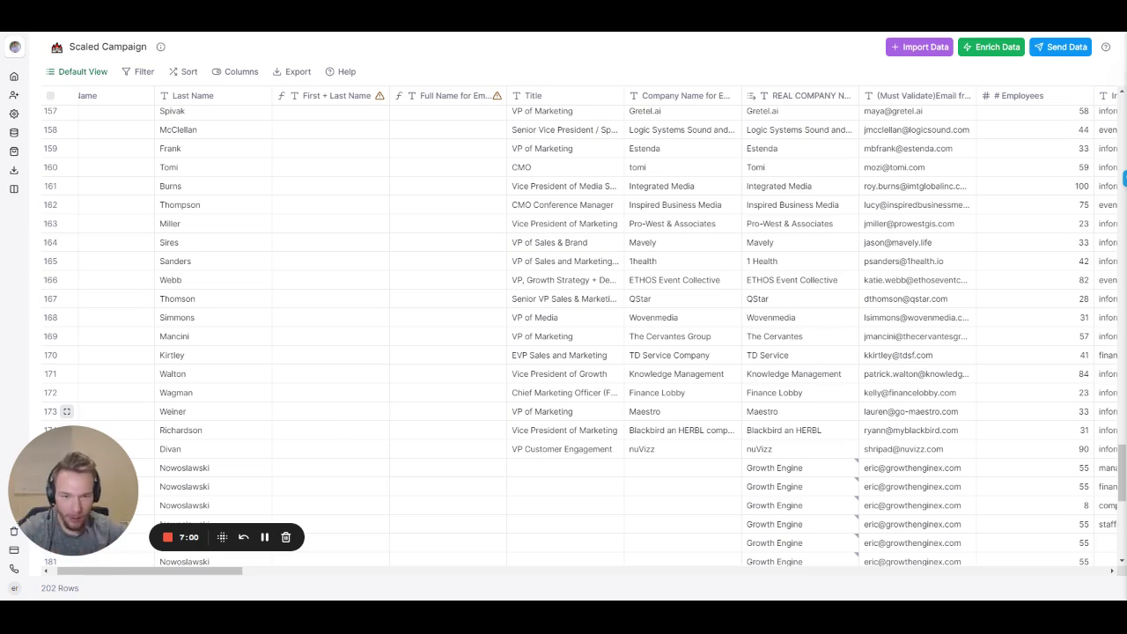
left_click(920, 48)
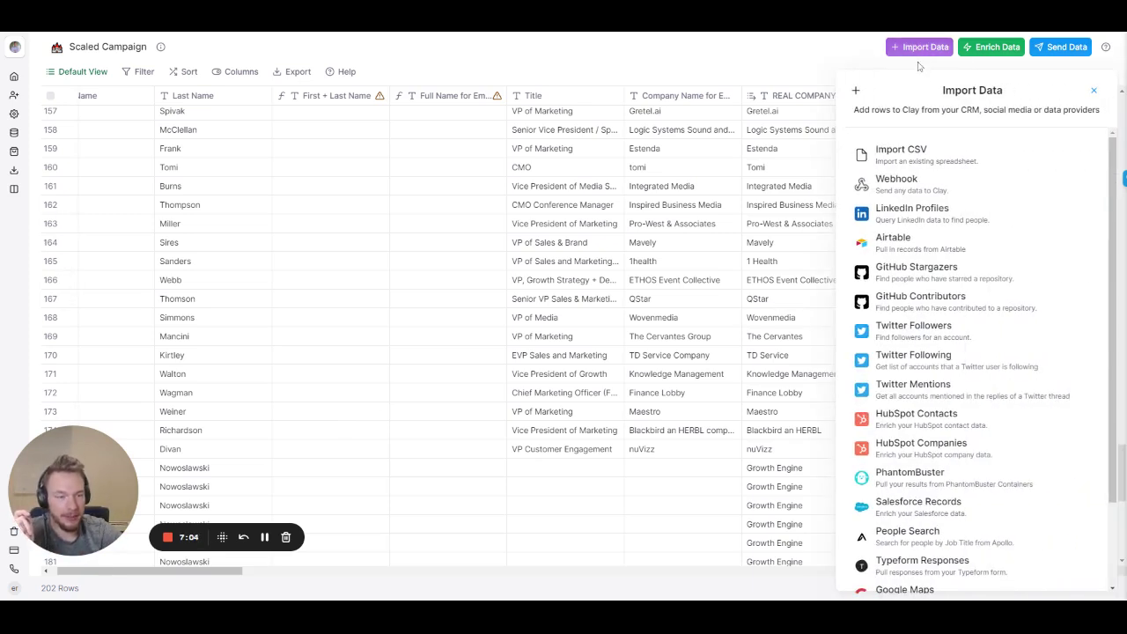
left_click(907, 154)
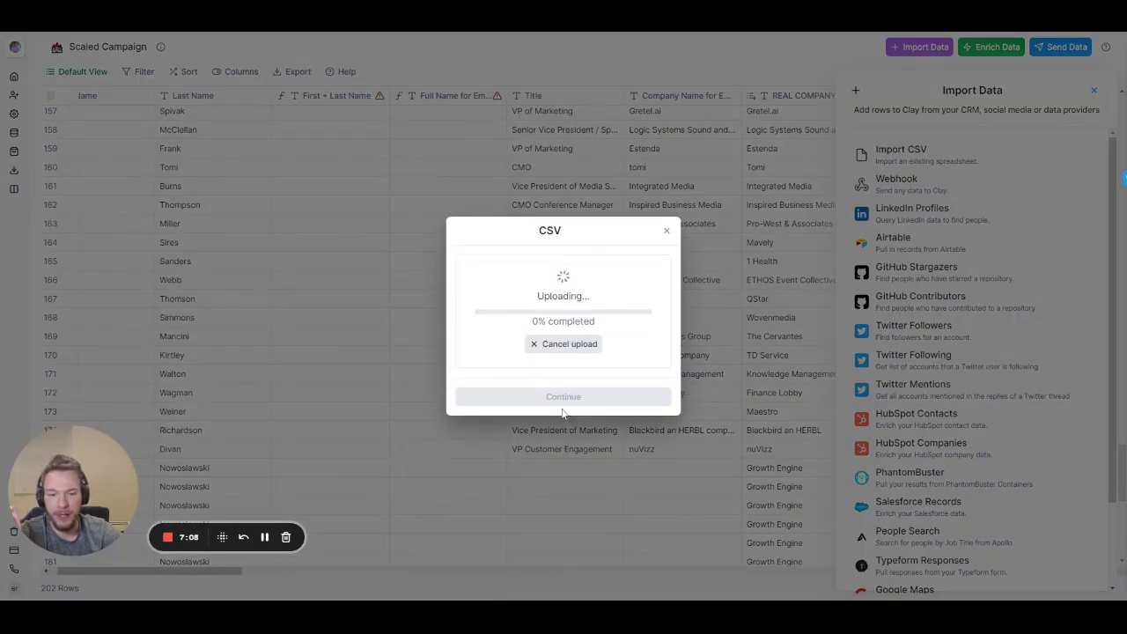
left_click(535, 367)
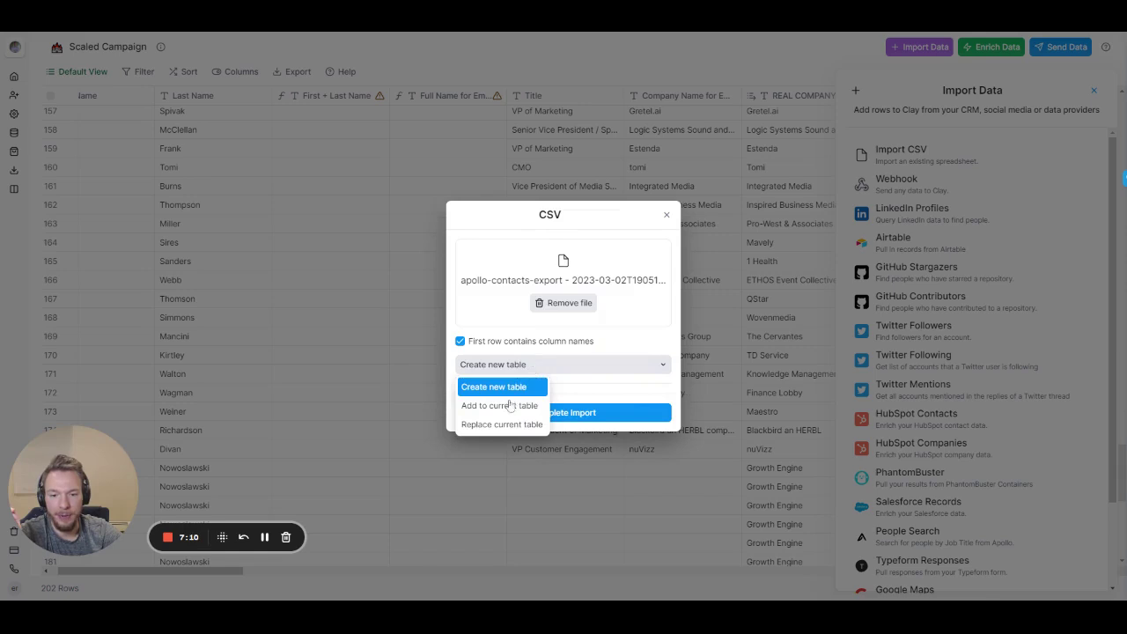
left_click(508, 405)
left_click(545, 430)
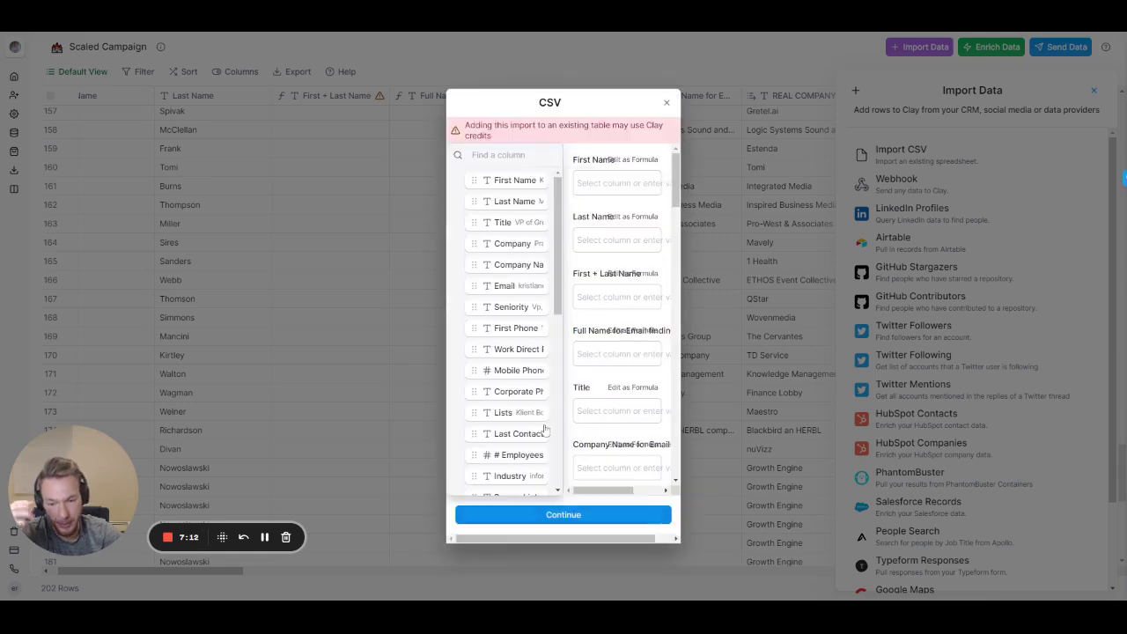
- Map the CSV's First Name, Last Name, Title, Email, Industry, Website and other matching columns to the table's fields
left_click(483, 176)
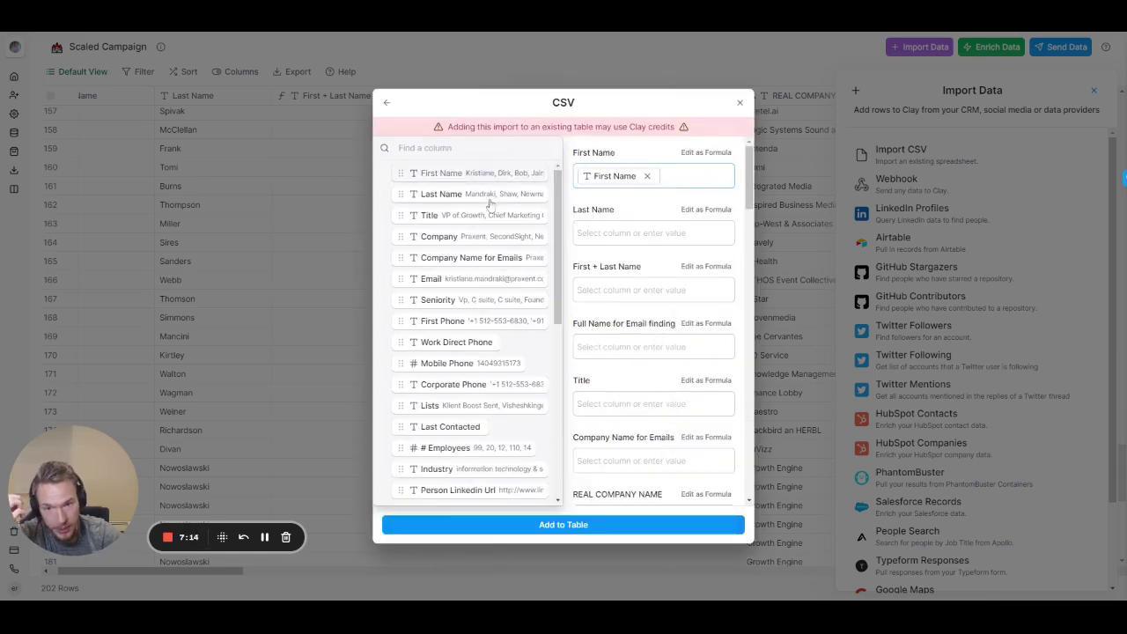
left_click(486, 196)
left_click_drag(436, 216, 637, 402)
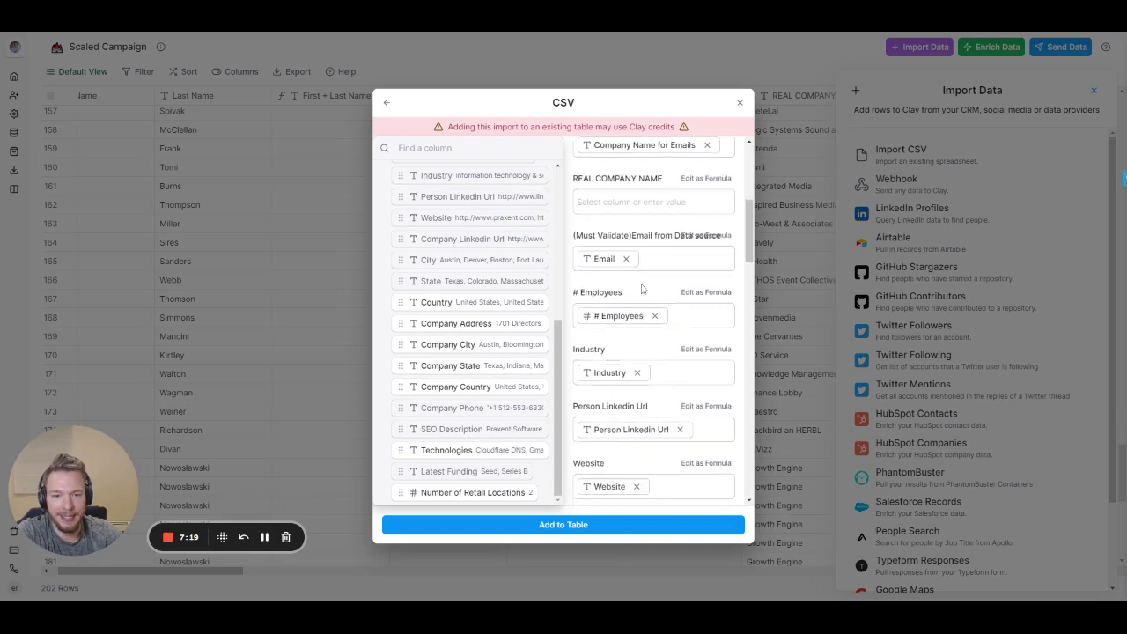
- Check the column mappings through Latest Funding, add the CSV rows to the table and close the import options
scroll(630, 420, "down", 8)
scroll(631, 420, "down", 10)
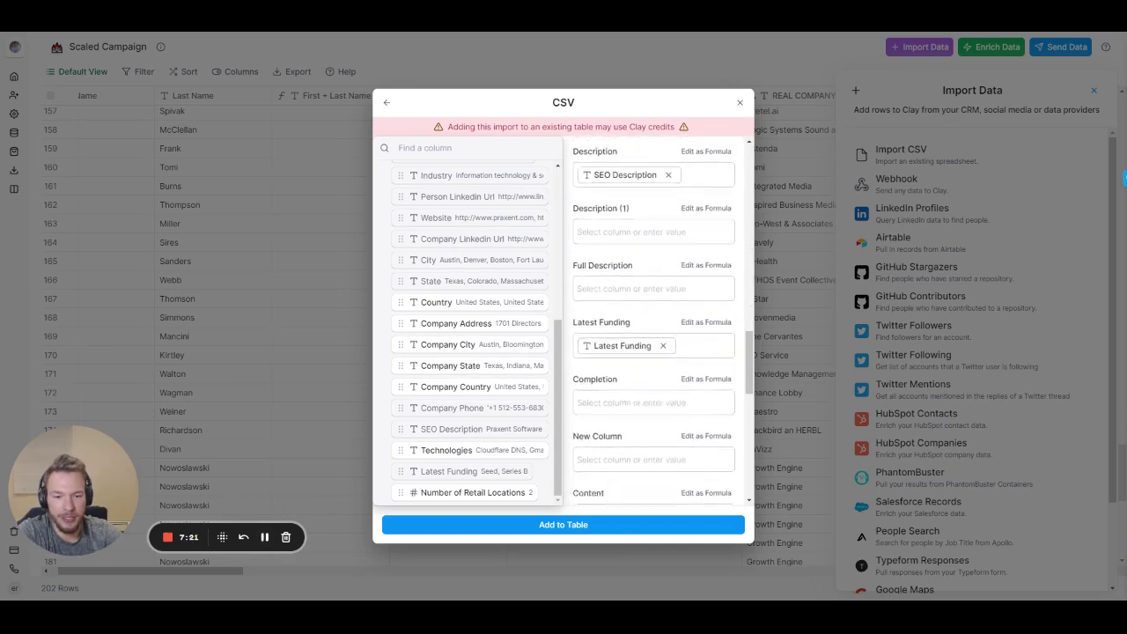
scroll(630, 412, "up", 15)
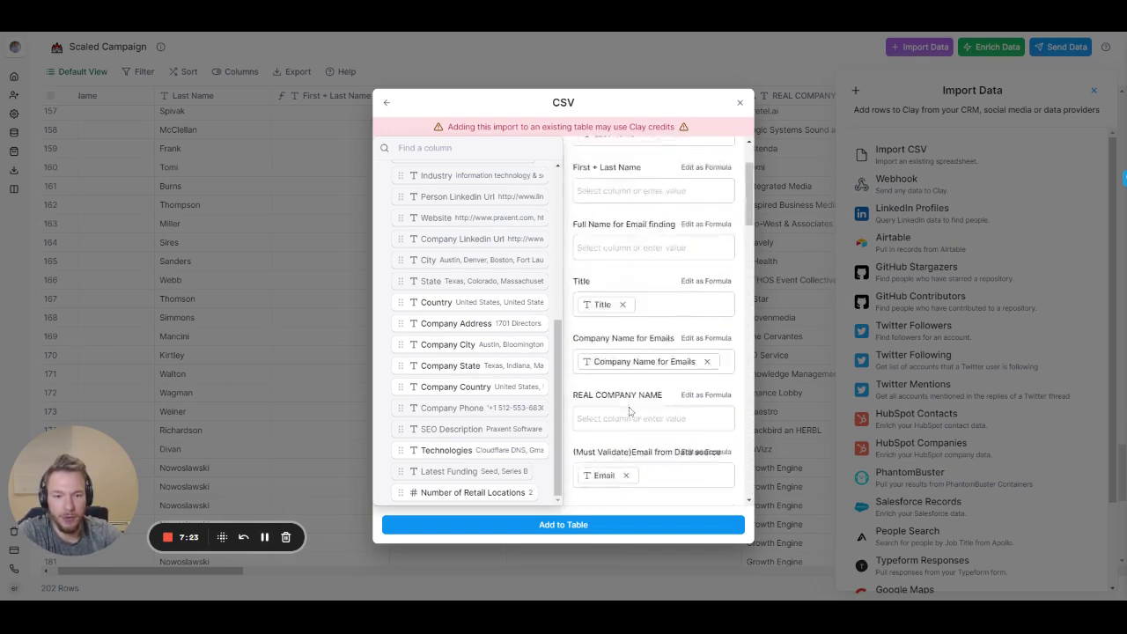
left_click(574, 528)
left_click(1094, 92)
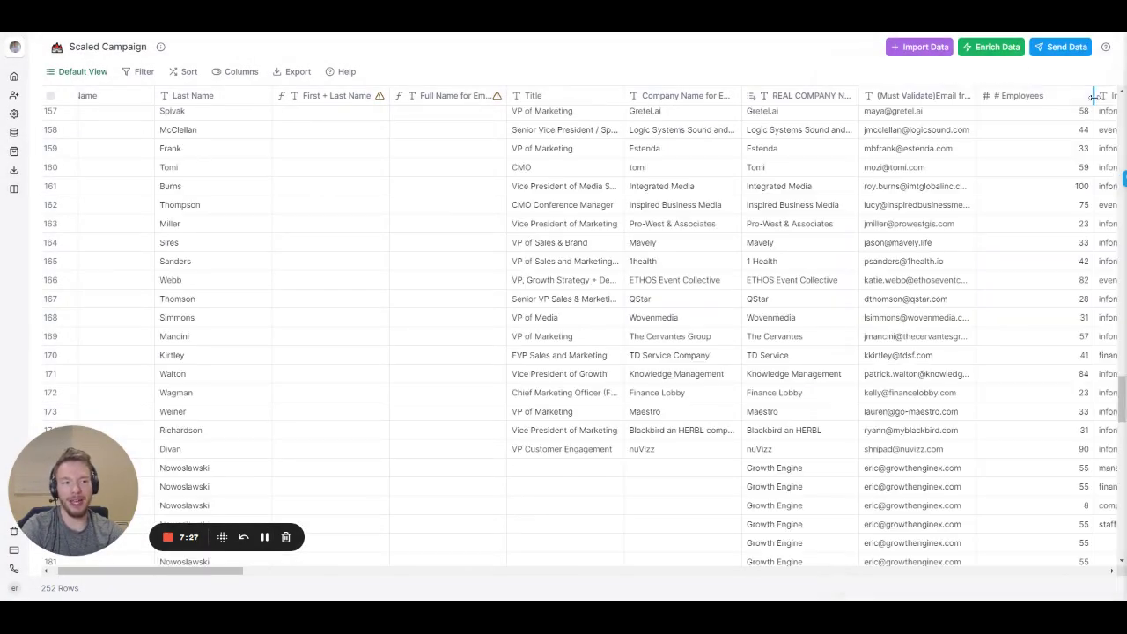
- Examine how the newly imported rows from 232 onward run through B2B/B2C classification, technology lookup, generated first lines and the campaign columns
scroll(316, 514, "down", 15)
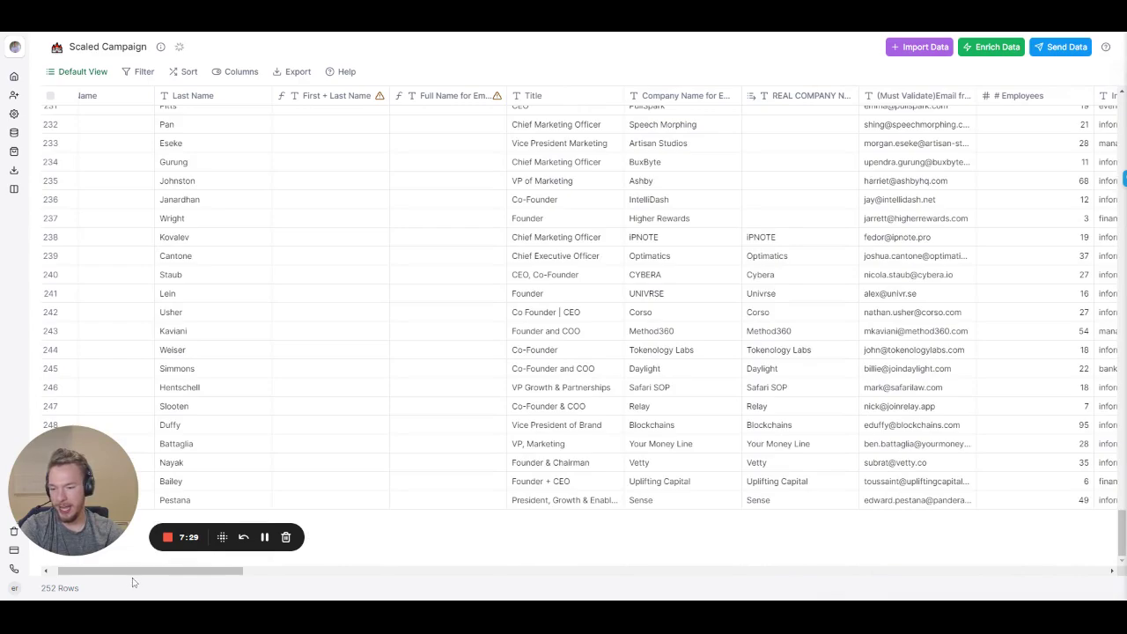
left_click_drag(135, 572, 616, 569)
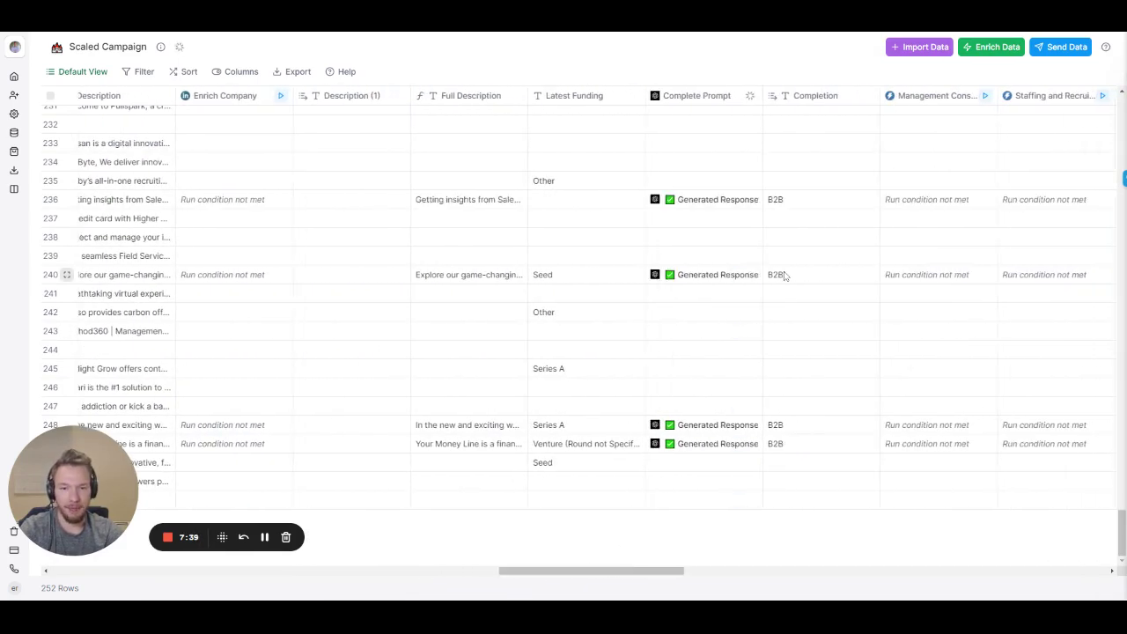
left_click_drag(609, 569, 742, 589)
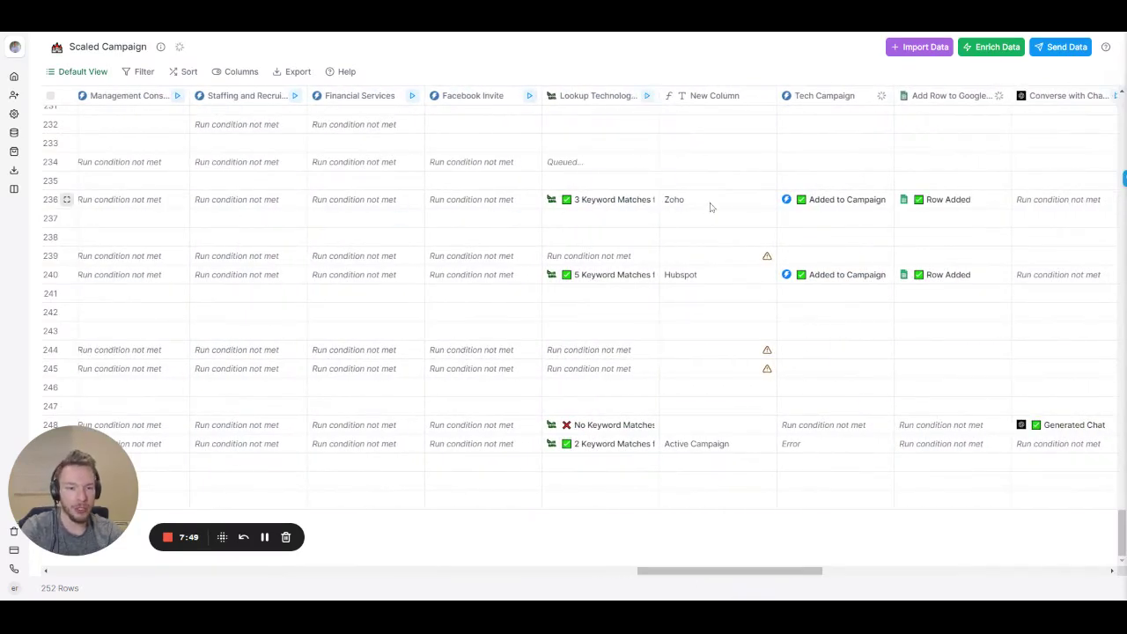
left_click_drag(784, 571, 818, 571)
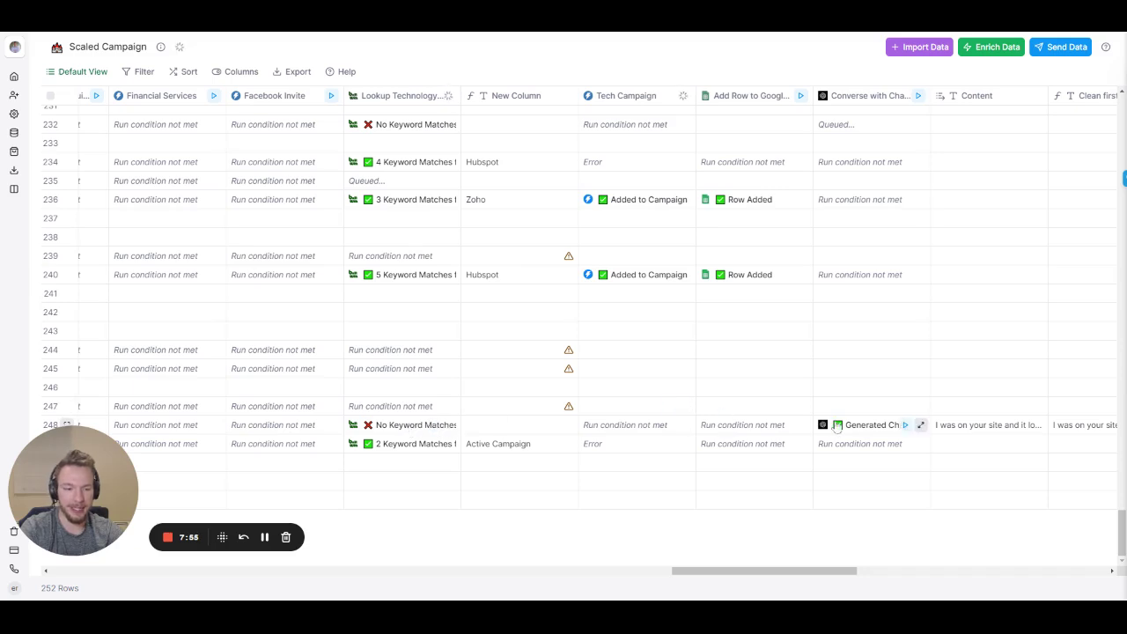
left_click_drag(789, 579, 841, 579)
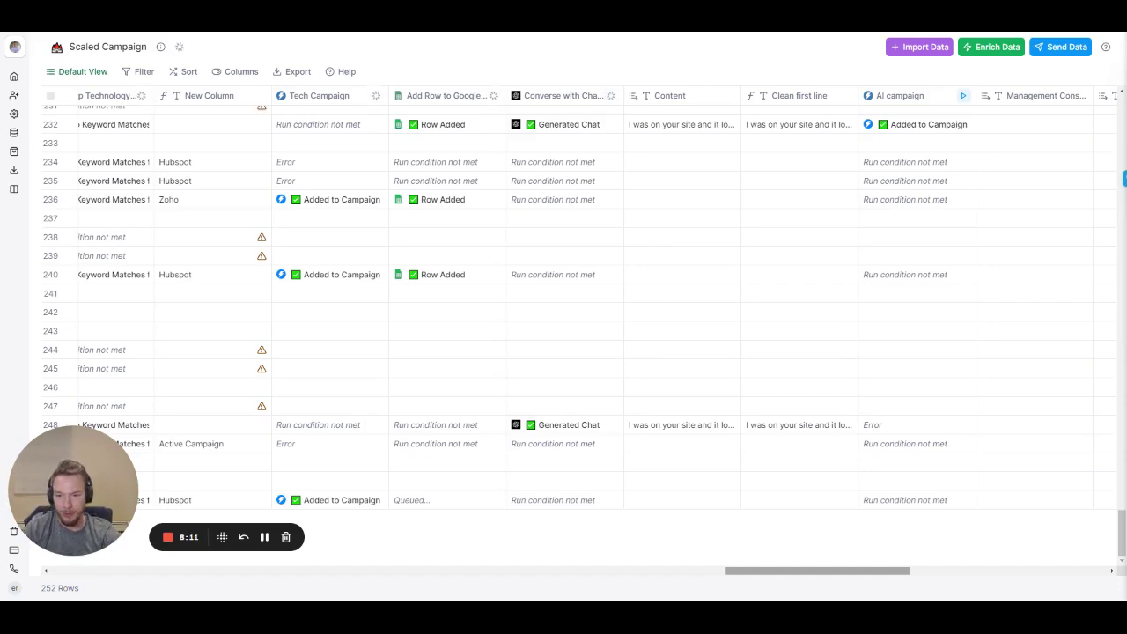
left_click_drag(851, 573, 782, 566)
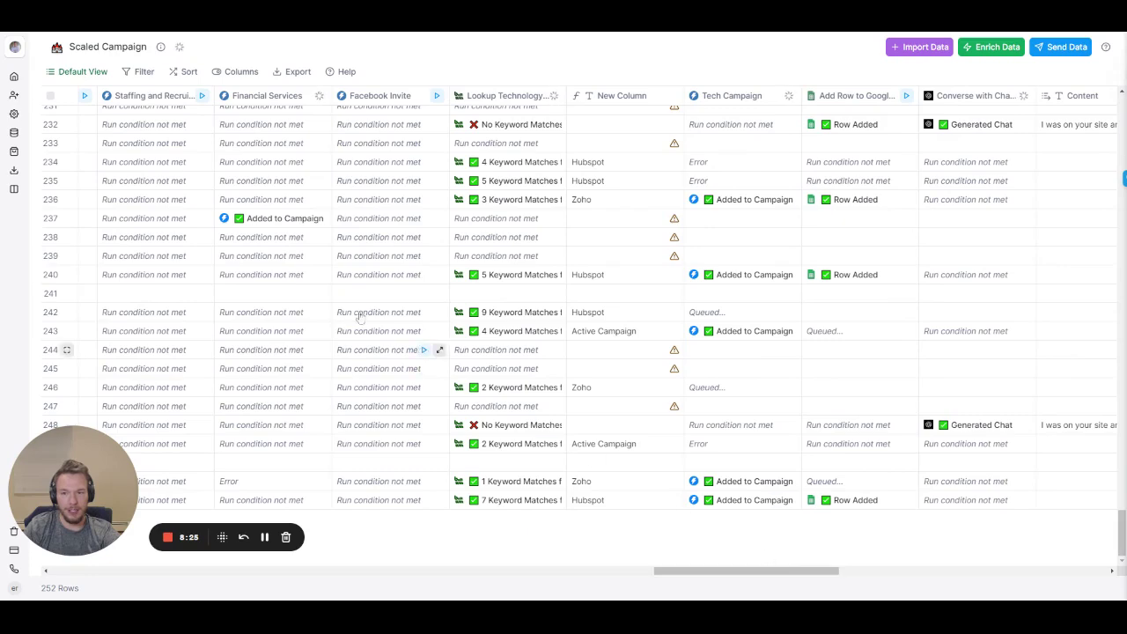
- Inspect the error details of row 248's AI campaign cell and close them
scroll(291, 238, "left", 5)
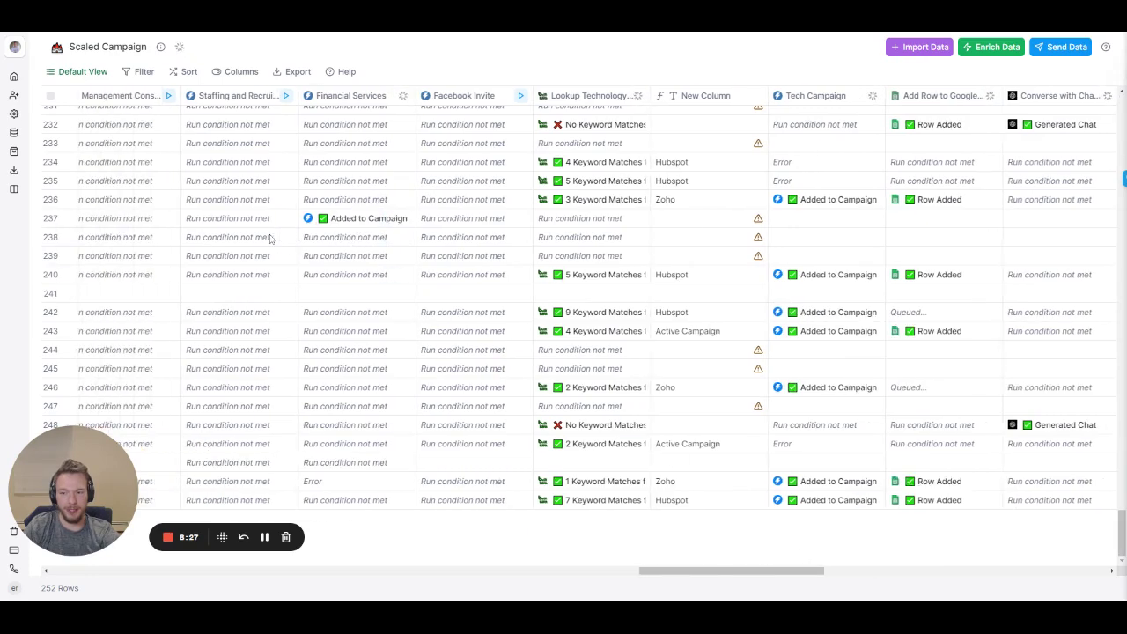
scroll(595, 405, "right", 5)
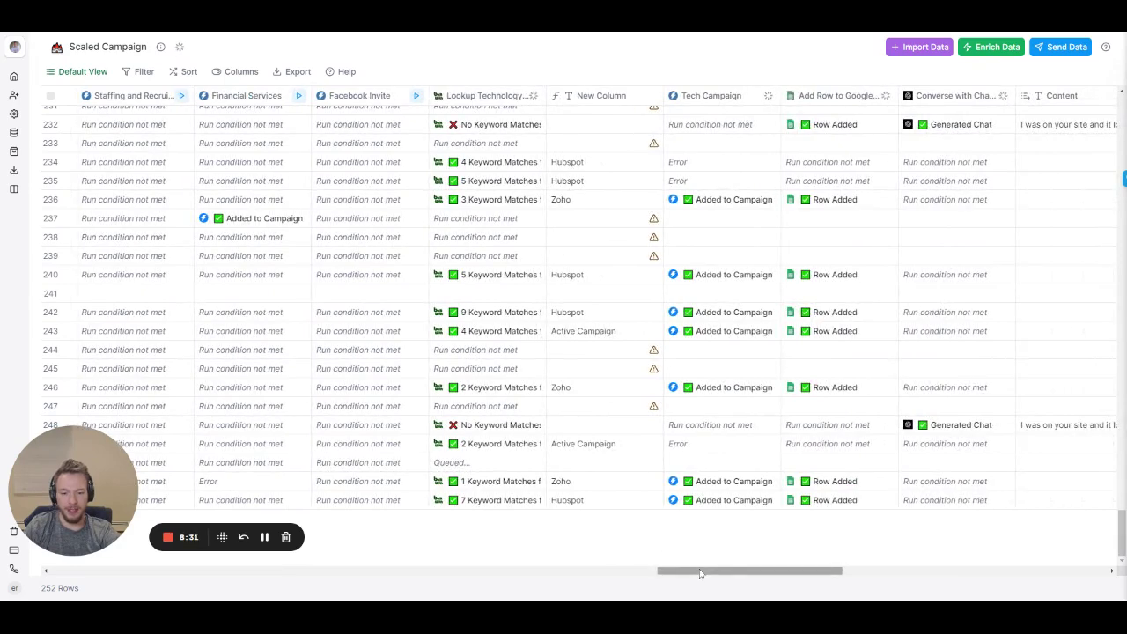
left_click_drag(701, 572, 767, 578)
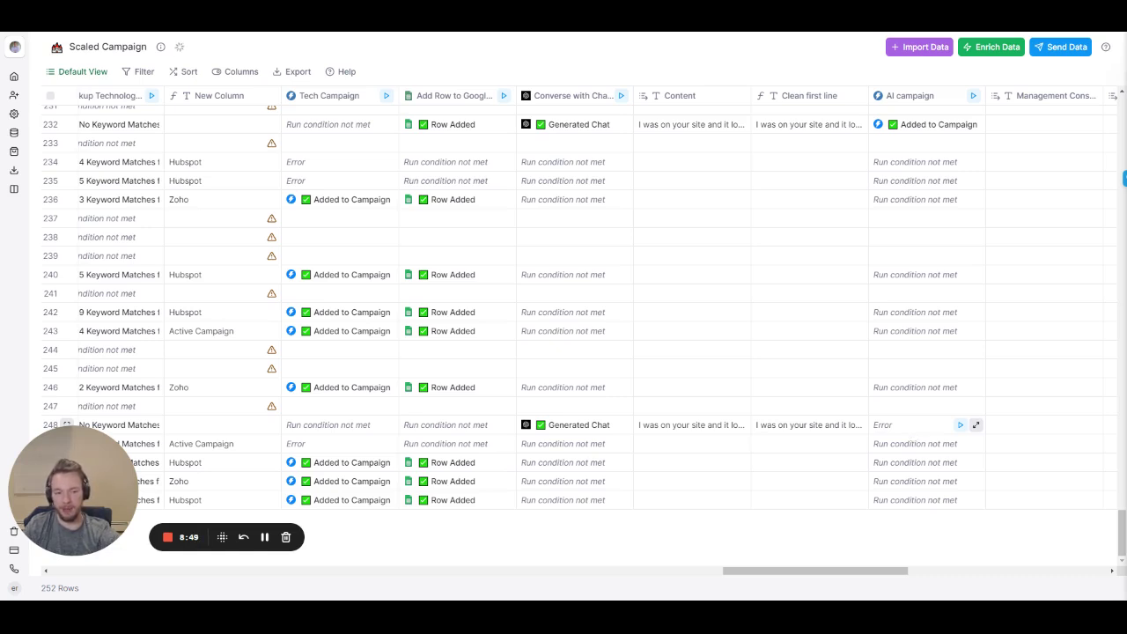
left_click(883, 430)
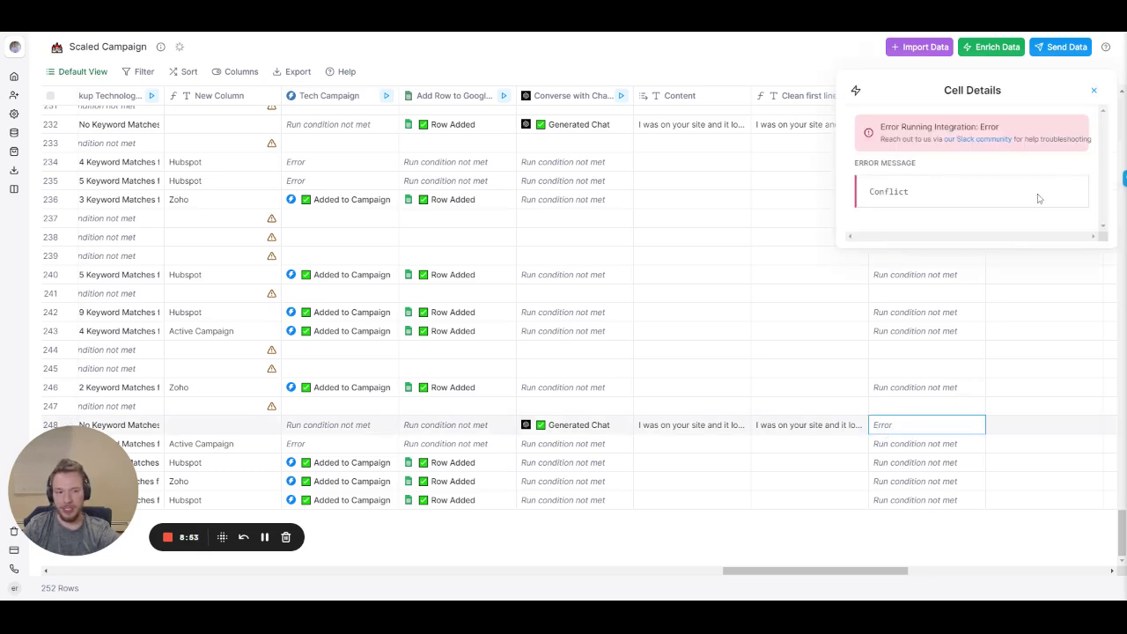
left_click(1091, 90)
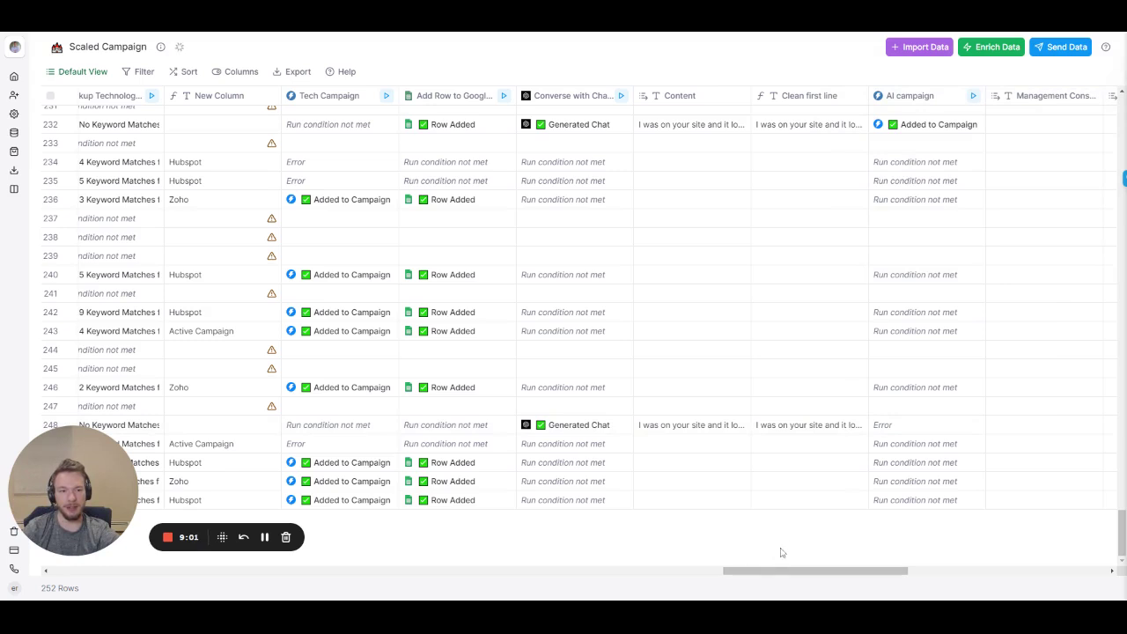
- Compare row 248's generated text in Clean first line with the company's Full Description
double_click(800, 426)
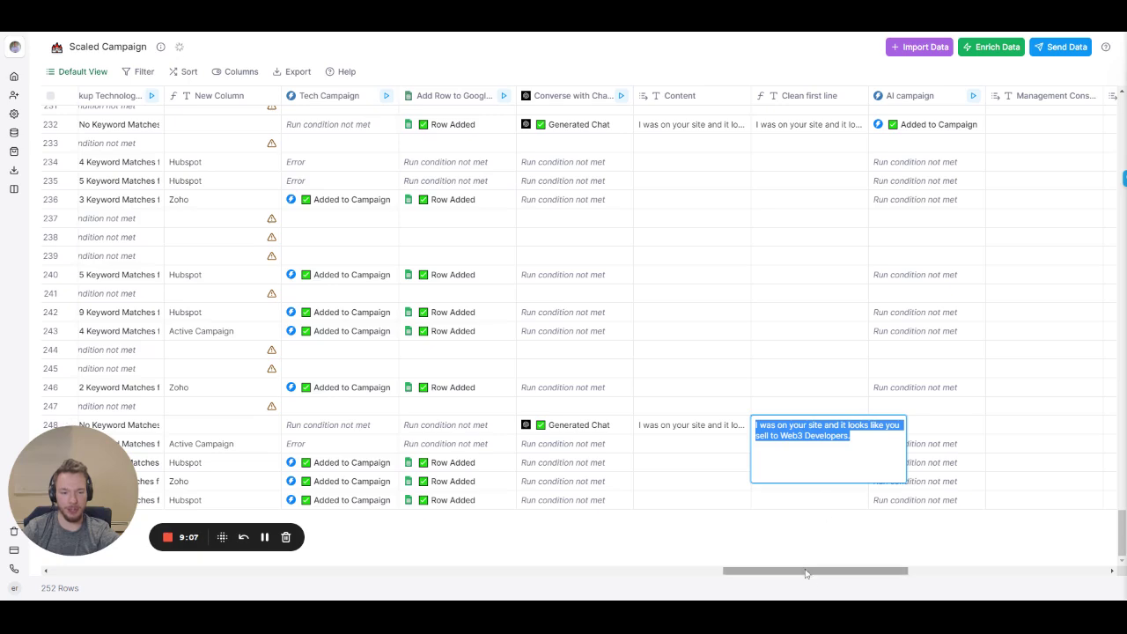
left_click_drag(806, 572, 580, 579)
double_click(483, 432)
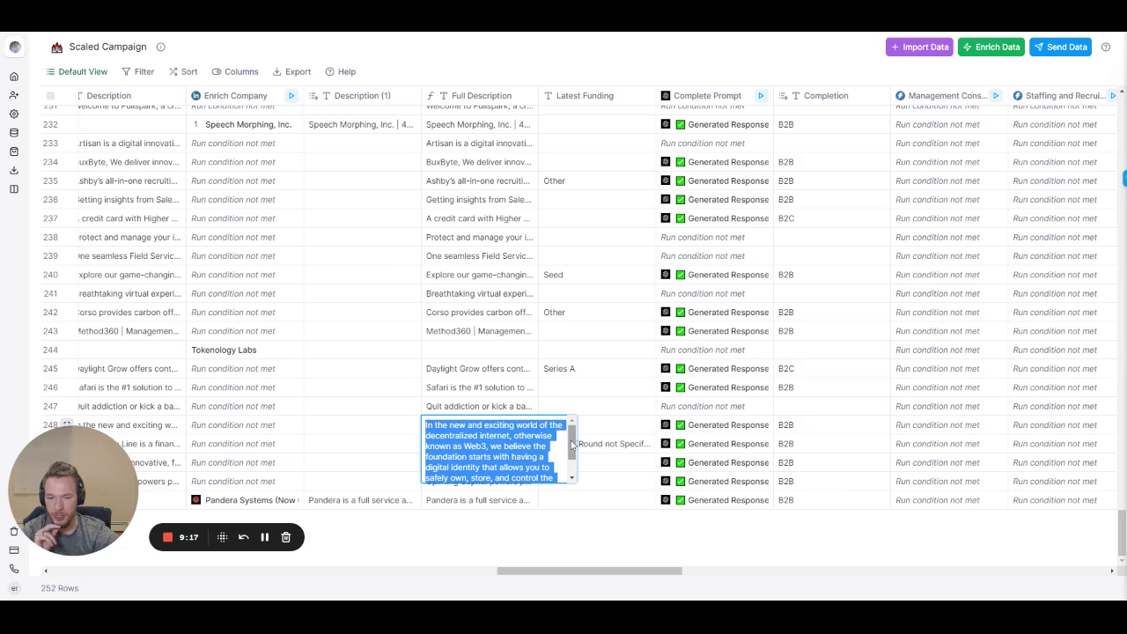
left_click_drag(571, 445, 570, 467)
left_click(562, 536)
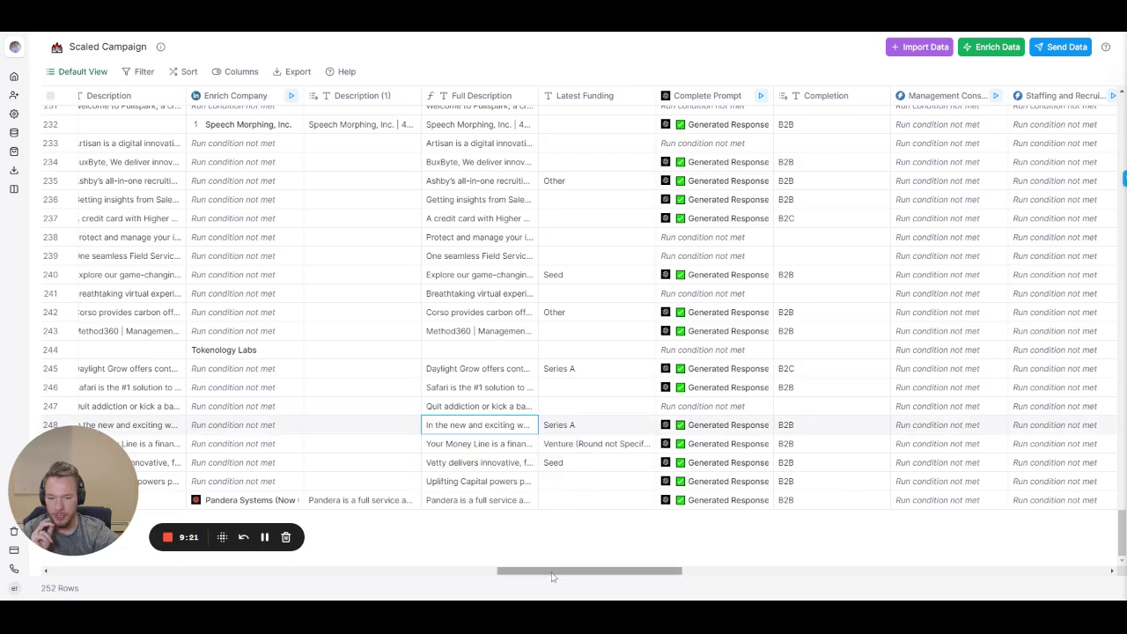
- Read row 232's Clean first line and check it against the entire Full Description of Speech Morphing, Inc
left_click_drag(581, 571, 816, 570)
scroll(753, 422, "up", 2)
double_click(749, 302)
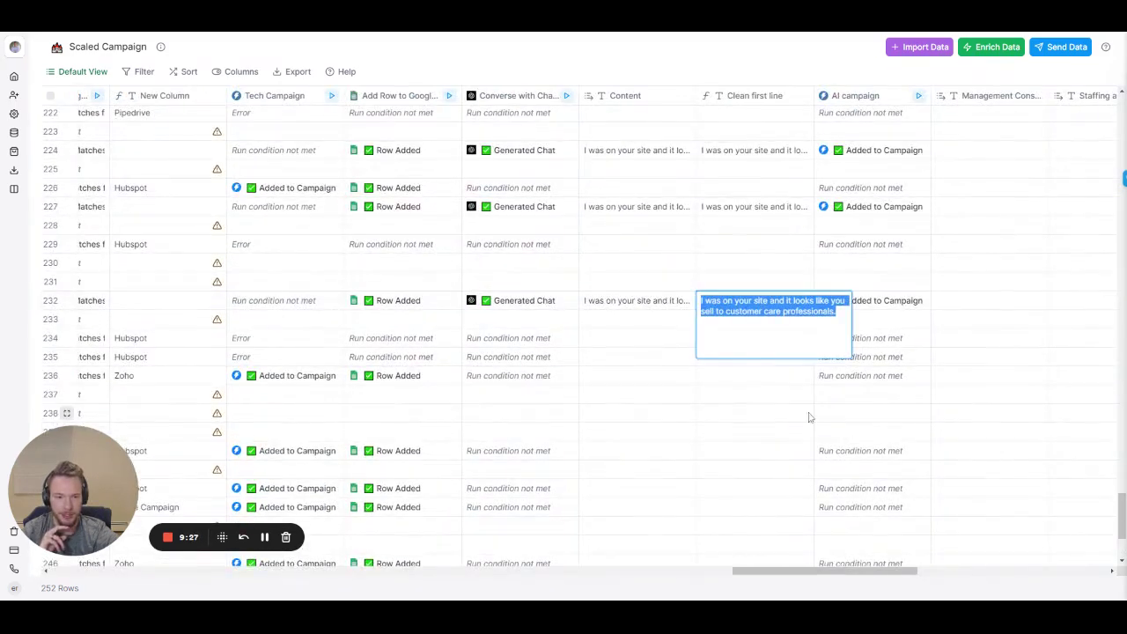
left_click_drag(814, 572, 575, 570)
left_click(454, 319)
double_click(455, 304)
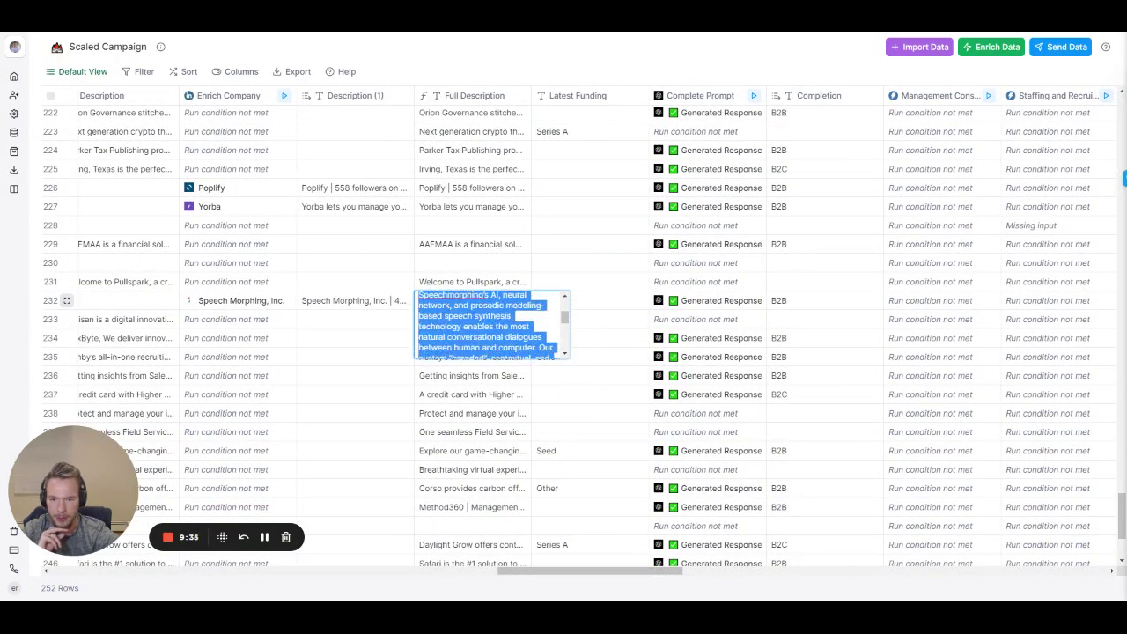
scroll(489, 324, "down", 3)
scroll(489, 324, "down", 3)
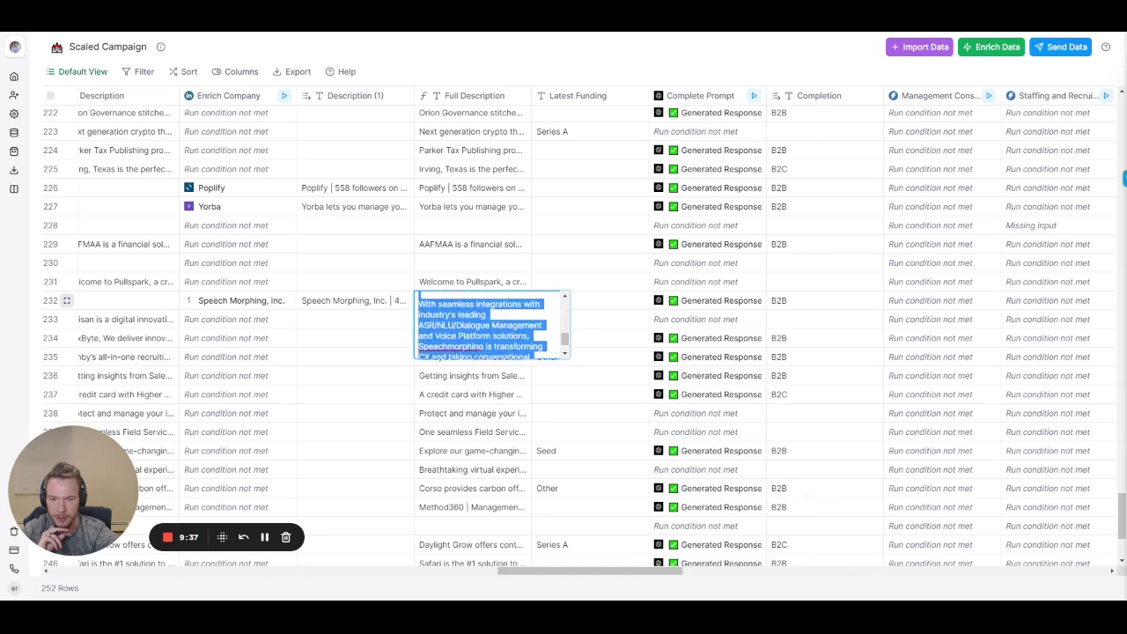
scroll(488, 324, "down", 5)
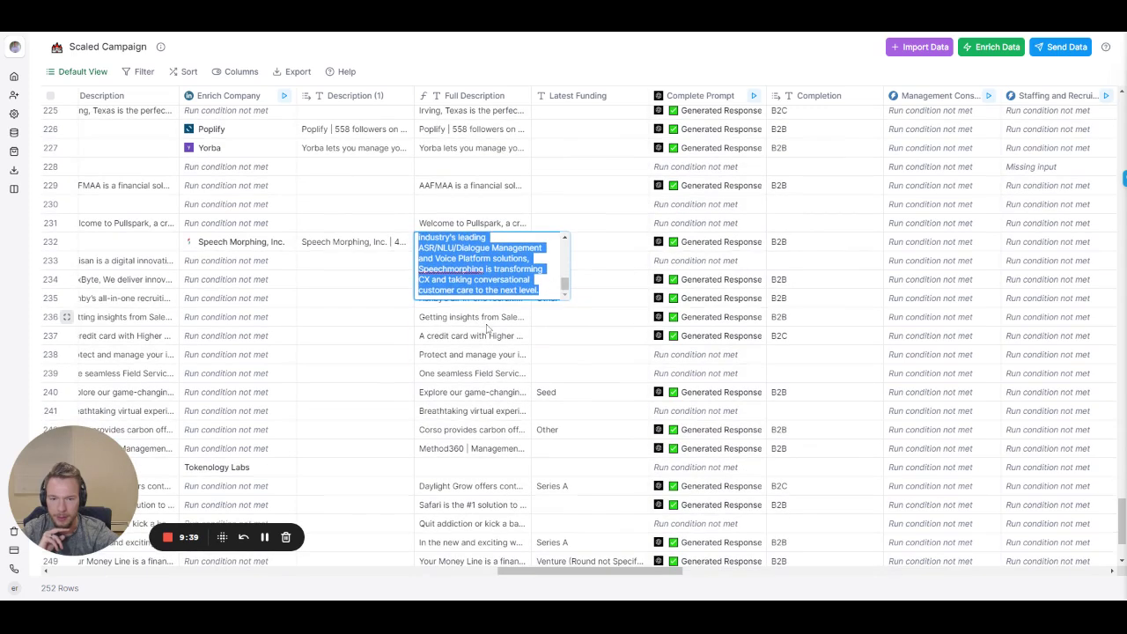
left_click(488, 322)
- Remove "(No specific job title mentioned in the input)" from row 227's Clean first line and check the row's AI campaign cell
scroll(487, 327, "right", 10)
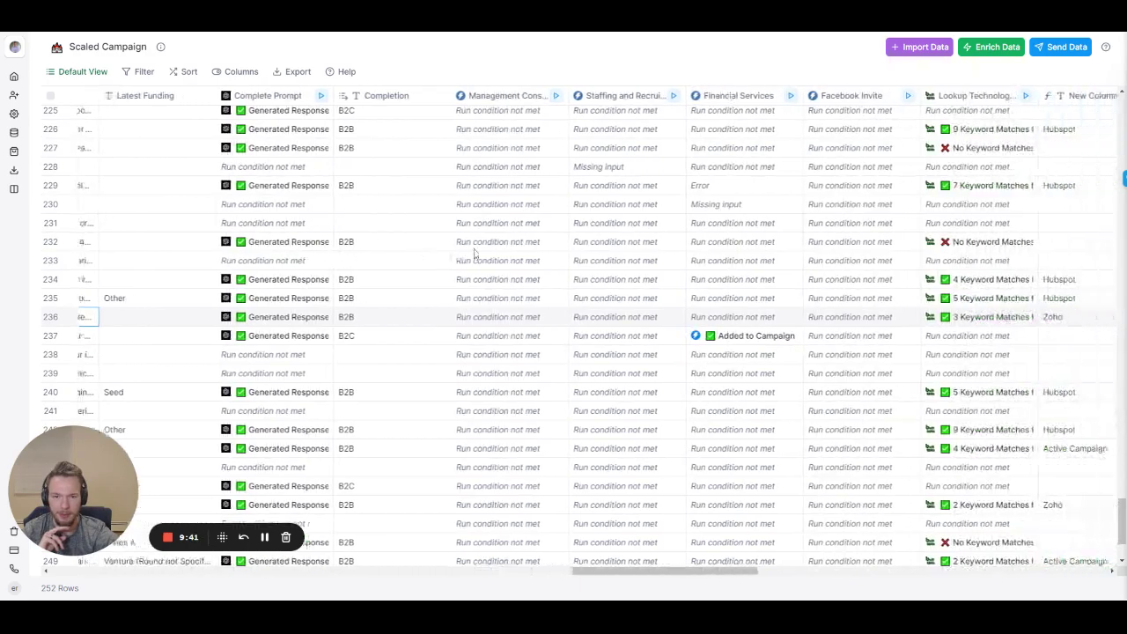
scroll(516, 255, "right", 10)
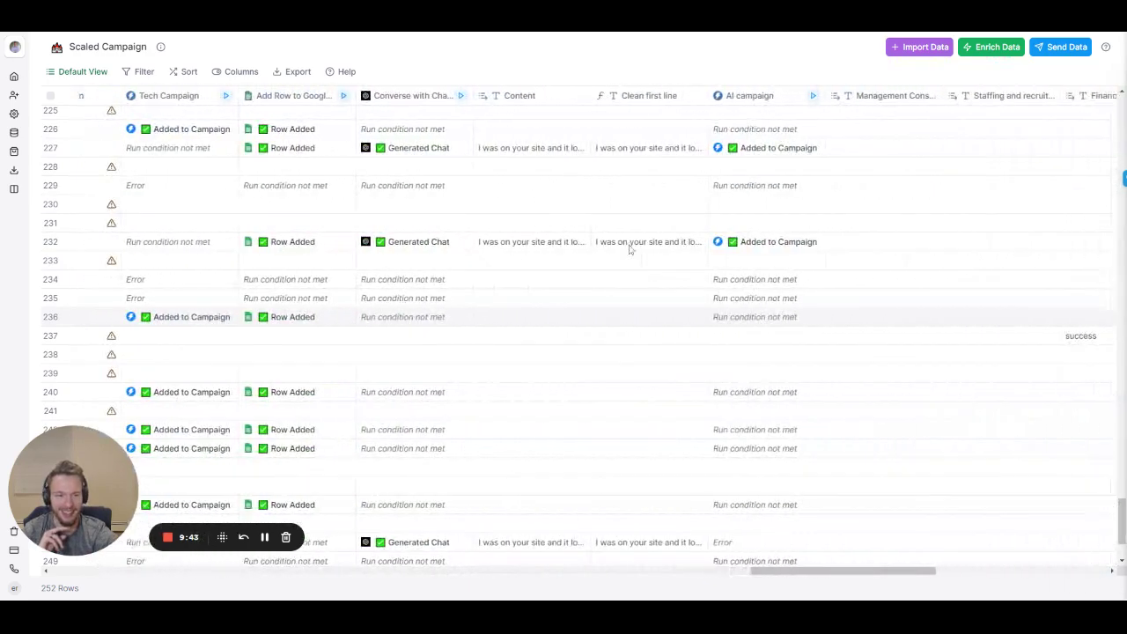
scroll(631, 317, "up", 3)
double_click(643, 270)
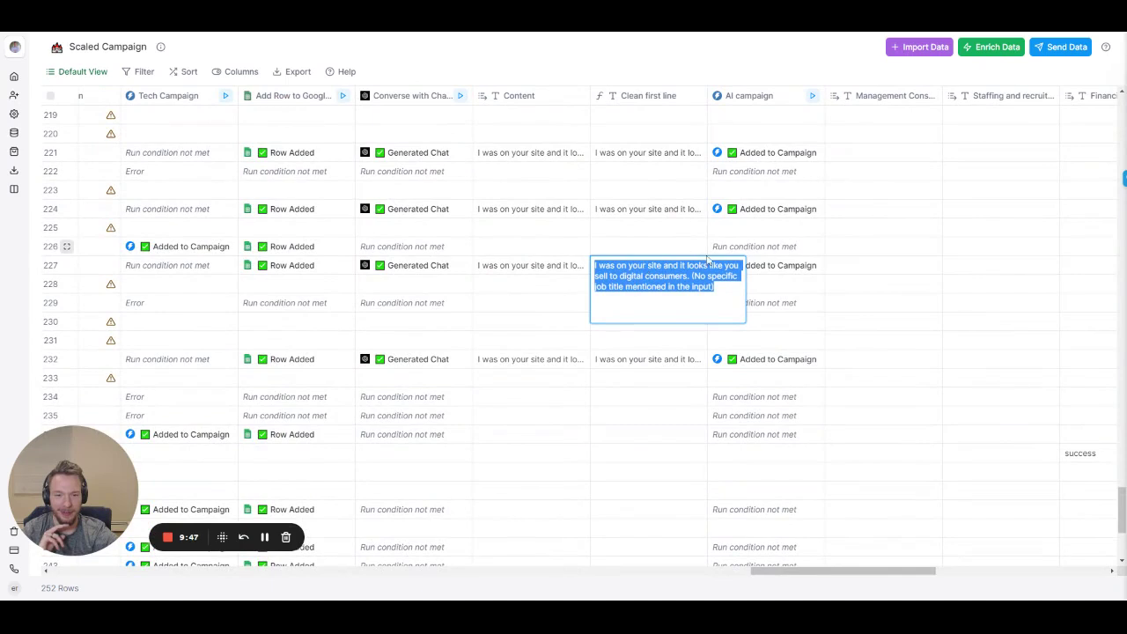
left_click(679, 276)
left_click_drag(692, 275, 715, 287)
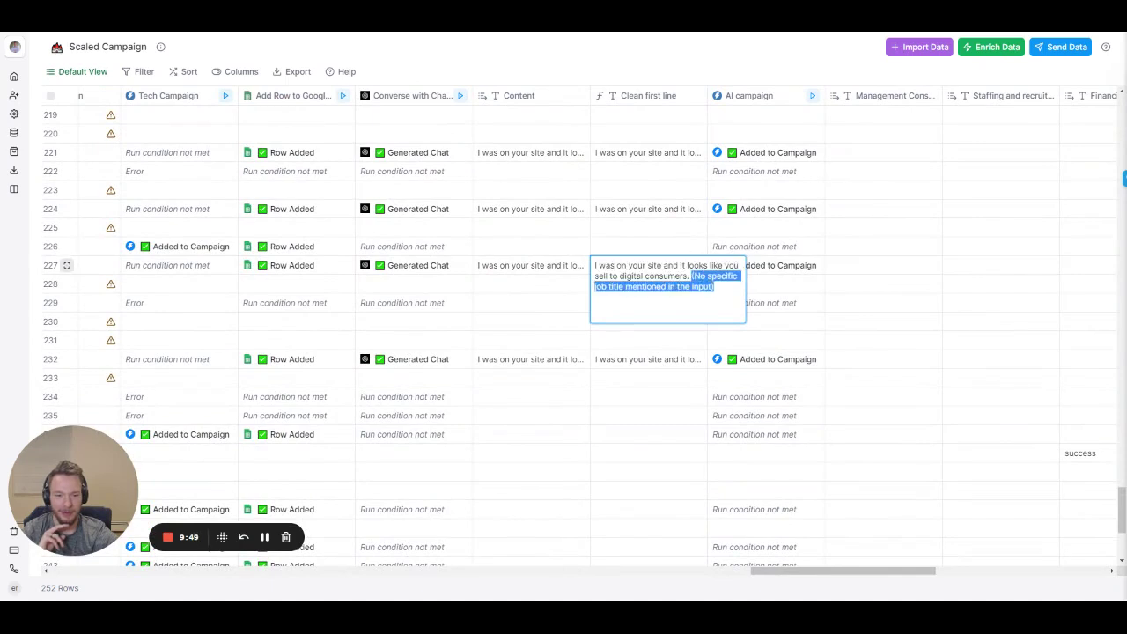
key("BackSpace")
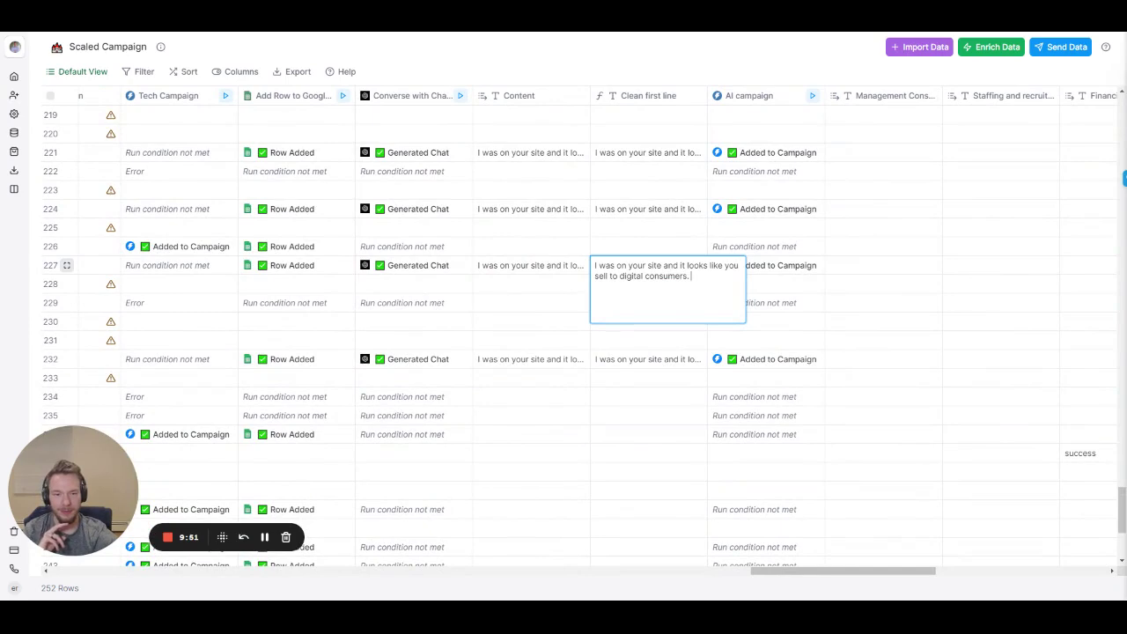
key("Return")
scroll(805, 329, "down", 1)
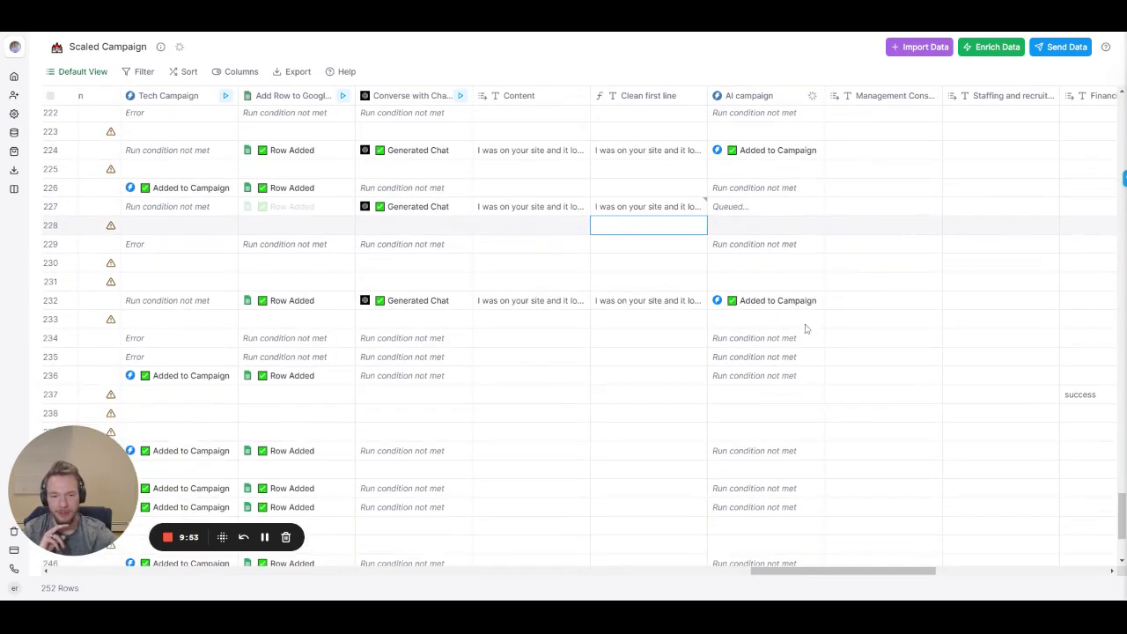
scroll(664, 332, "up", 3)
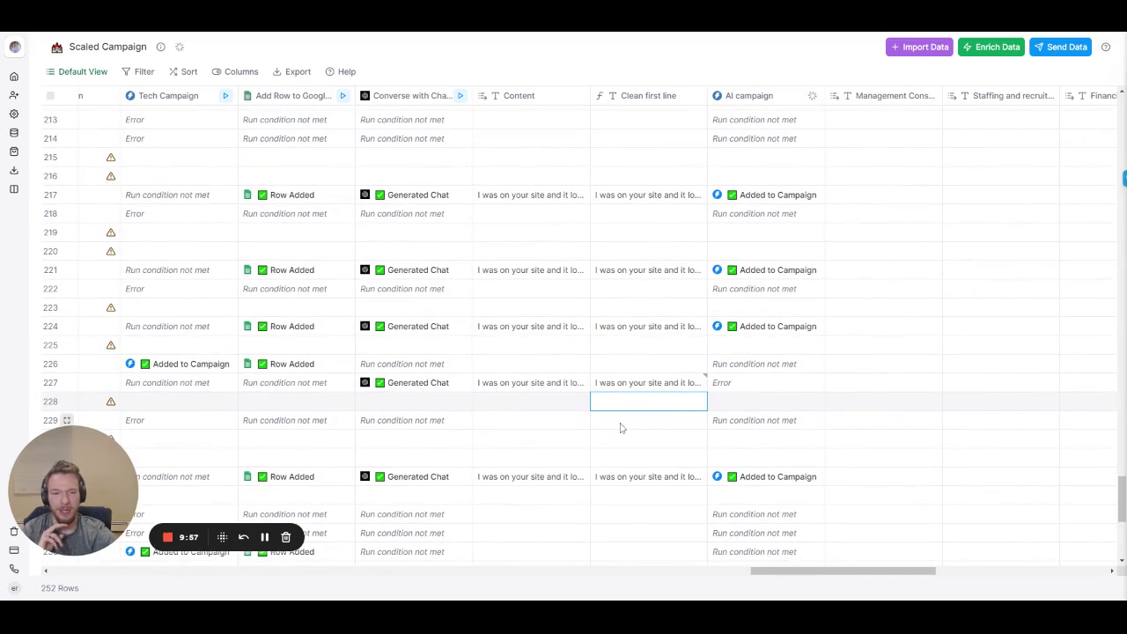
scroll(620, 428, "up", 2)
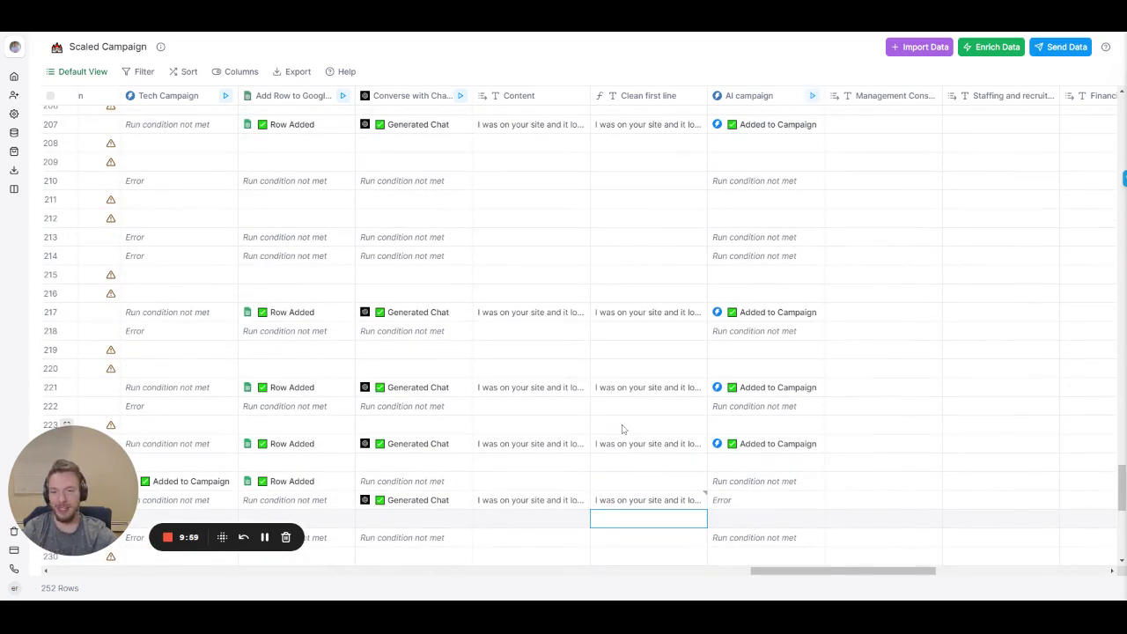